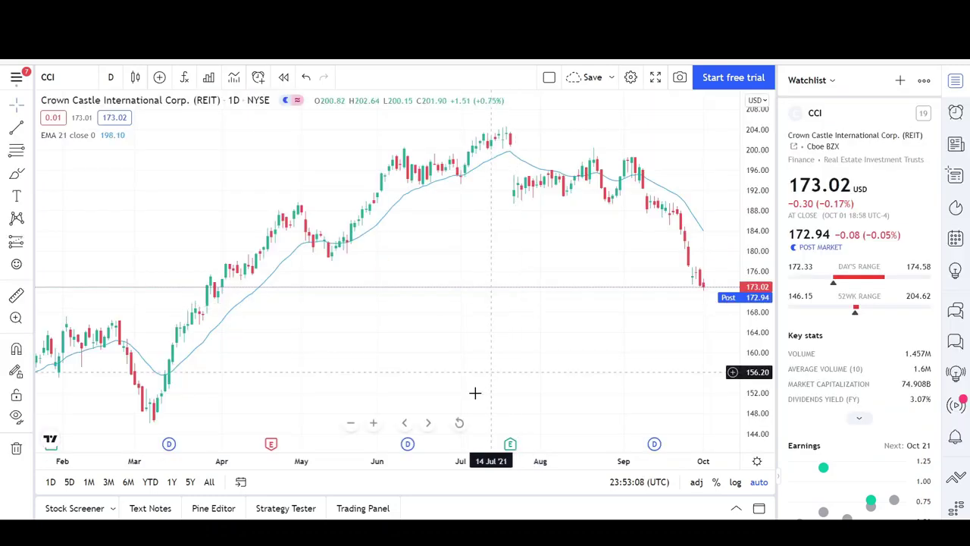
# Draw a parallel channel along the uptrend from 12 Mar to 17 May '21, starting at about 159, and fill it yellow.
pyautogui.moveTo(425, 462); pyautogui.dragTo(431, 462)
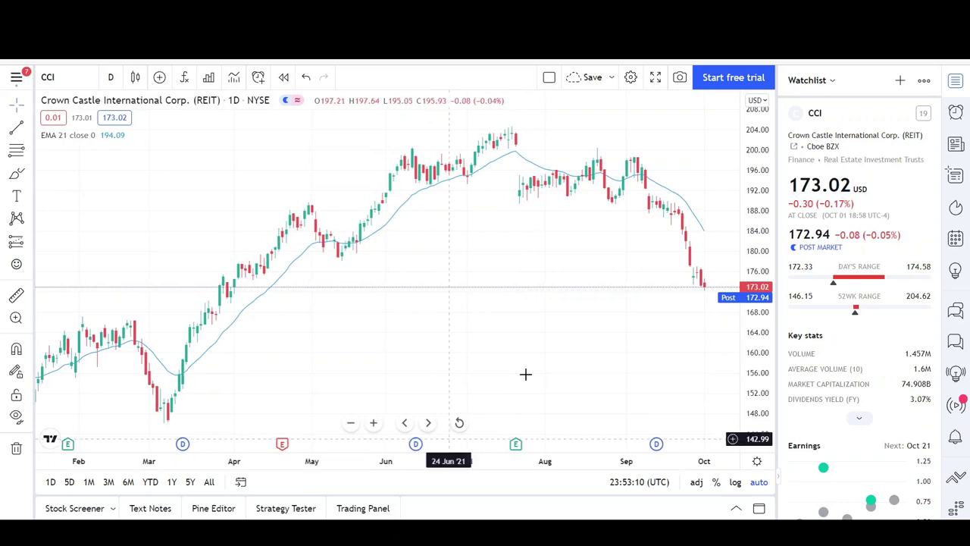
pyautogui.moveTo(529, 369); pyautogui.dragTo(509, 369)
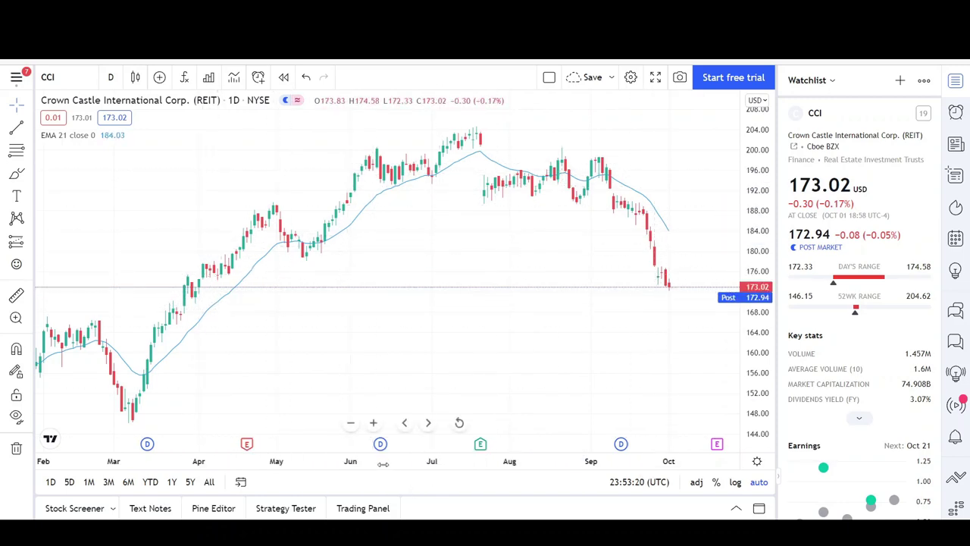
pyautogui.moveTo(383, 463); pyautogui.dragTo(424, 462)
pyautogui.moveTo(544, 357); pyautogui.dragTo(497, 348)
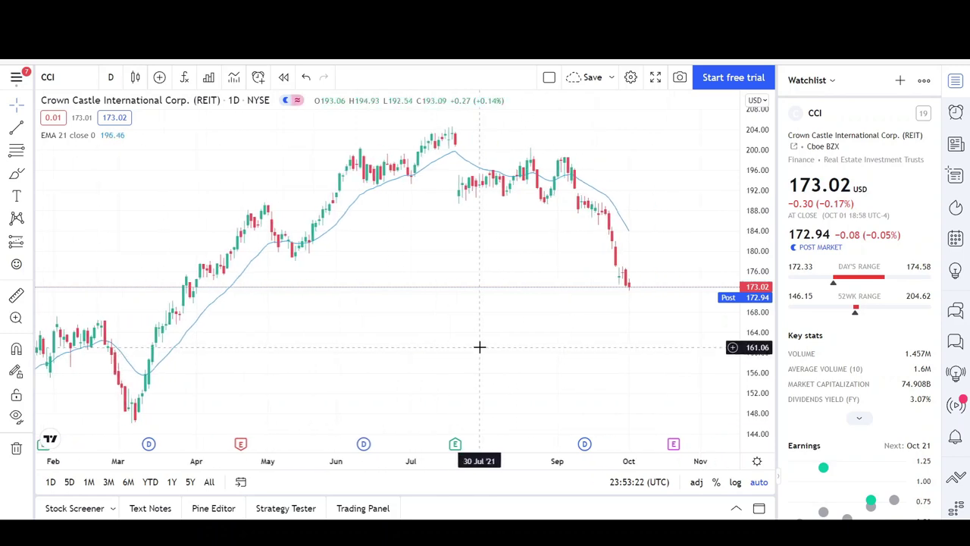
pyautogui.click(30, 128)
pyautogui.click(132, 387)
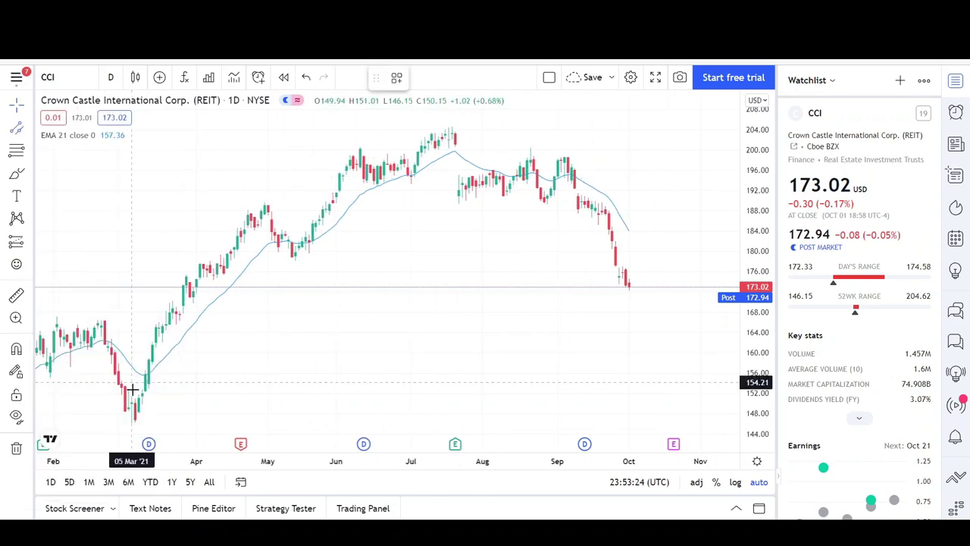
pyautogui.click(147, 353)
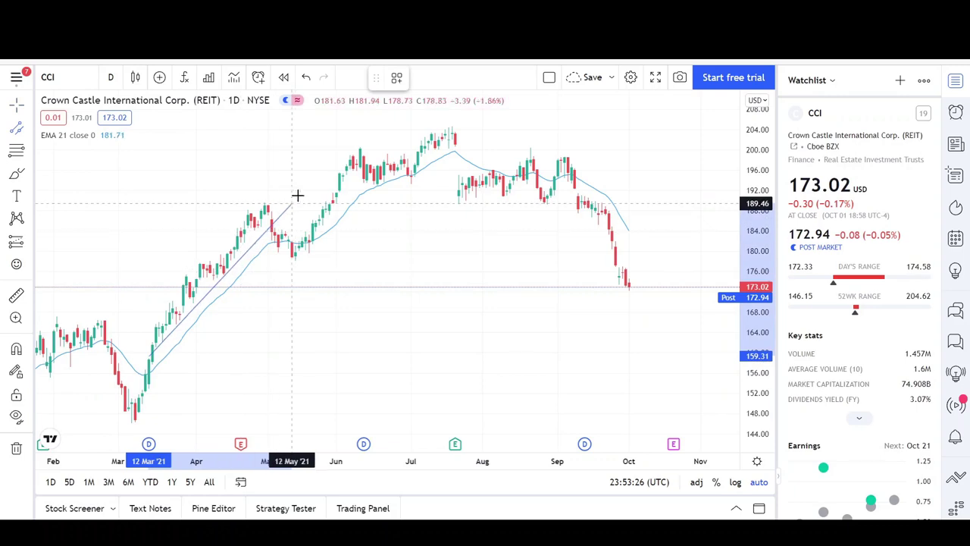
pyautogui.click(254, 207)
pyautogui.click(444, 77)
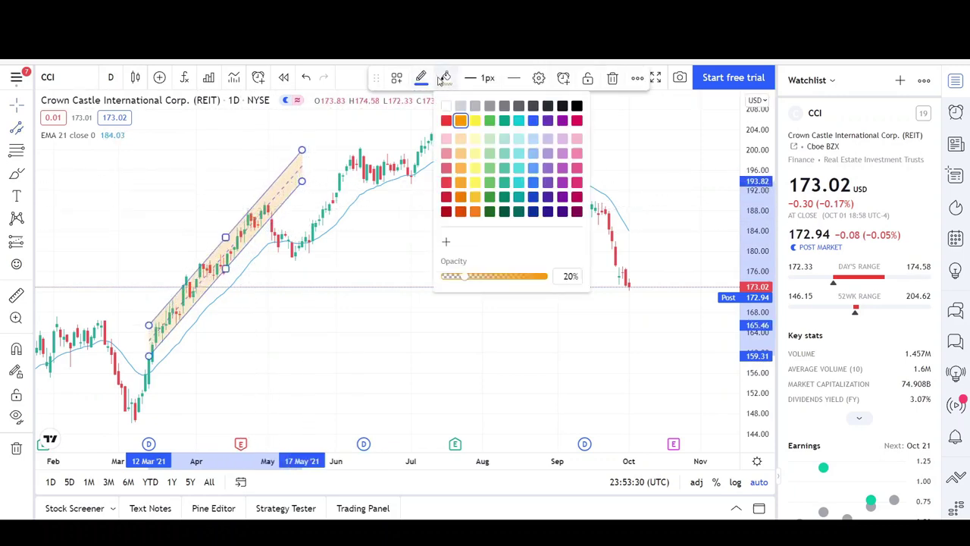
pyautogui.click(474, 121)
pyautogui.click(365, 257)
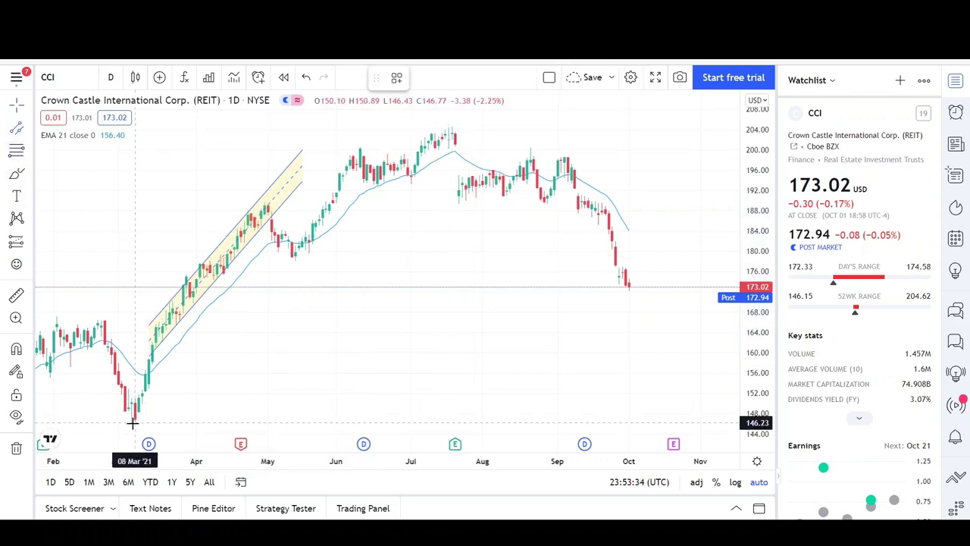
# Draw a wider parallel channel from about 145.7 on 5 Mar to 205.4 on 12 Jul '21, and fill it orange.
pyautogui.moveTo(133, 421); pyautogui.dragTo(404, 187)
pyautogui.moveTo(436, 129); pyautogui.dragTo(431, 122)
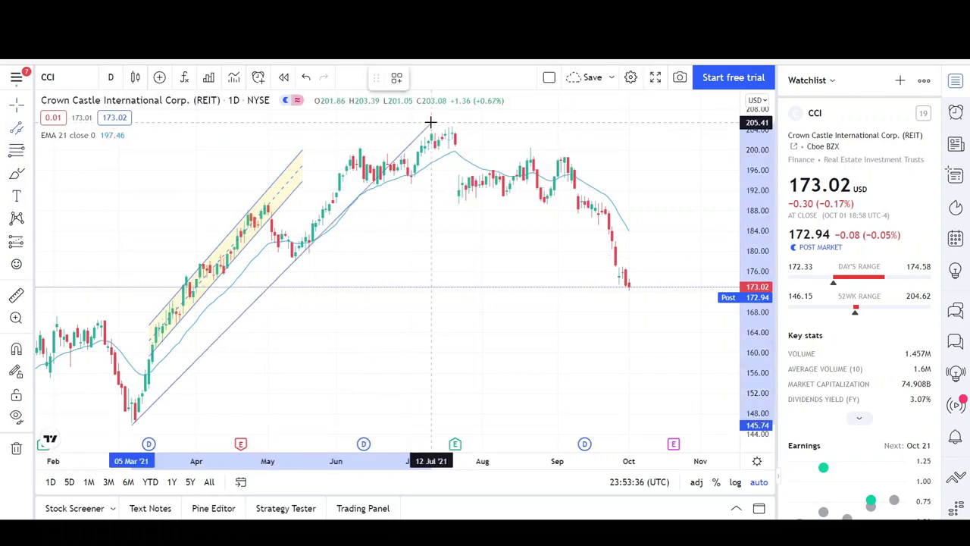
pyautogui.click(233, 227)
pyautogui.click(447, 78)
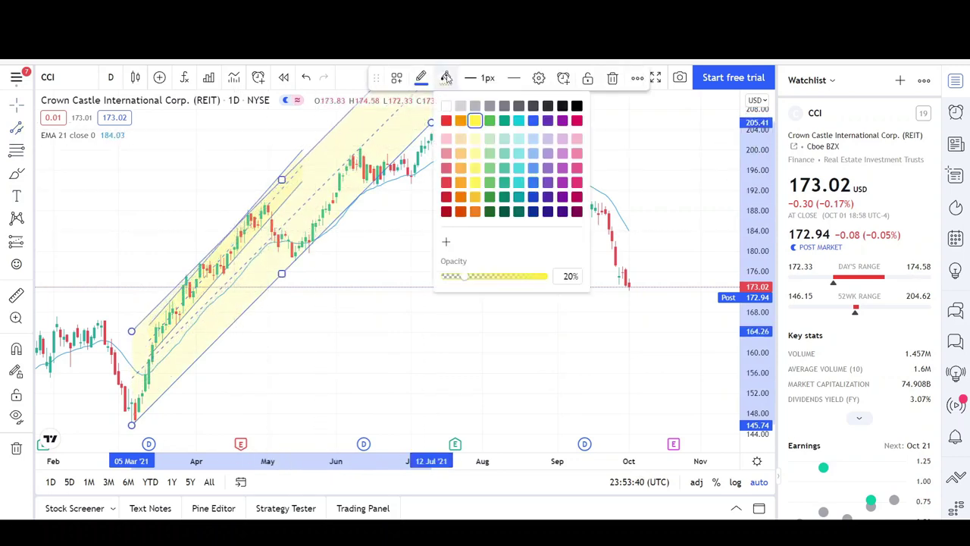
pyautogui.click(460, 120)
pyautogui.click(411, 210)
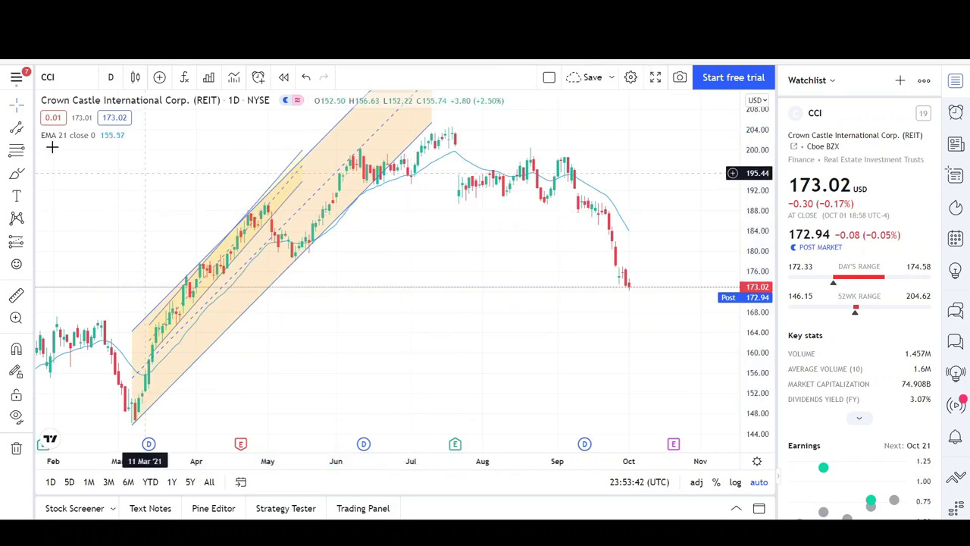
# With the Brush, circle the early-July lows and the late-July gap, and mark a flat resistance stroke near 200 from mid-July to late August.
pyautogui.click(21, 174)
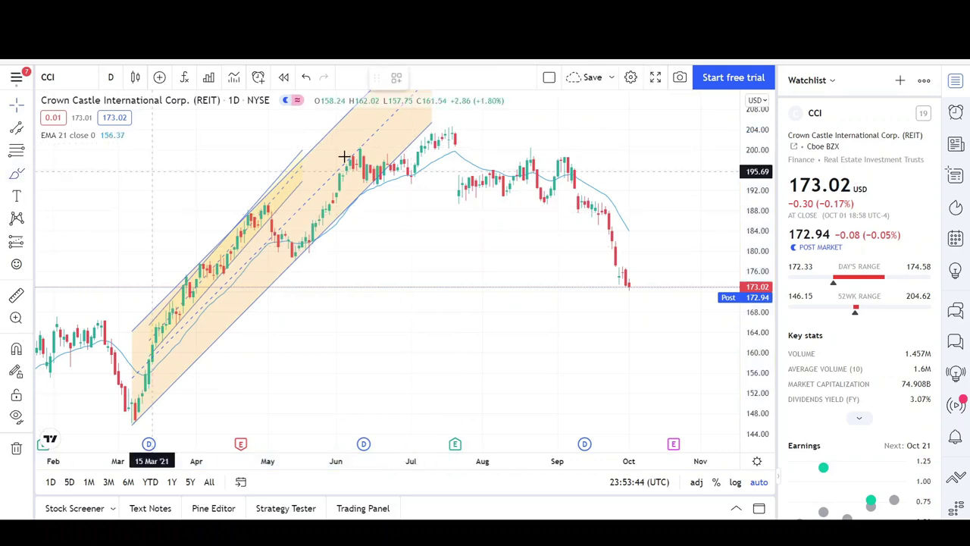
pyautogui.moveTo(438, 164)
pyautogui.mouseDown()
pyautogui.moveTo(394, 173)
pyautogui.moveTo(424, 163)
pyautogui.mouseUp()
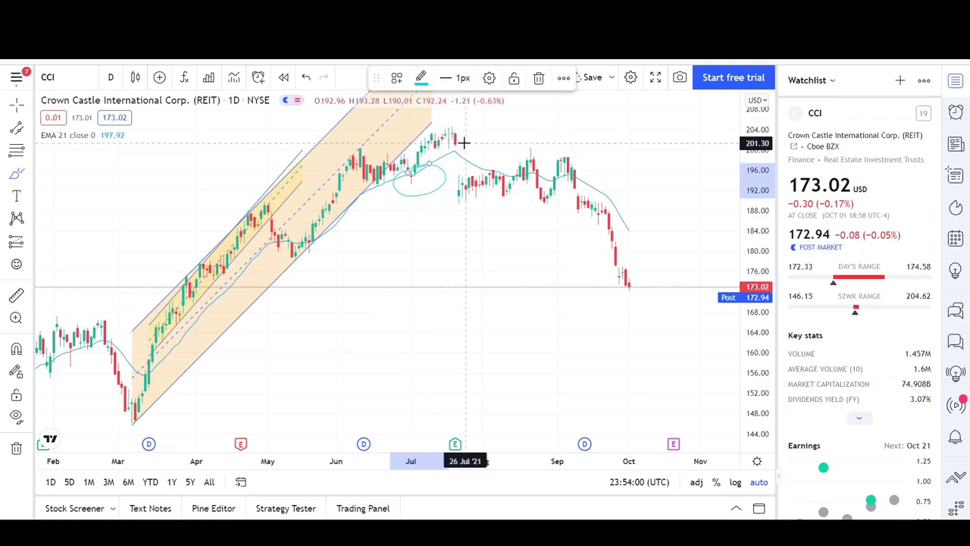
pyautogui.moveTo(463, 142)
pyautogui.mouseDown()
pyautogui.moveTo(435, 179)
pyautogui.moveTo(464, 152)
pyautogui.mouseUp()
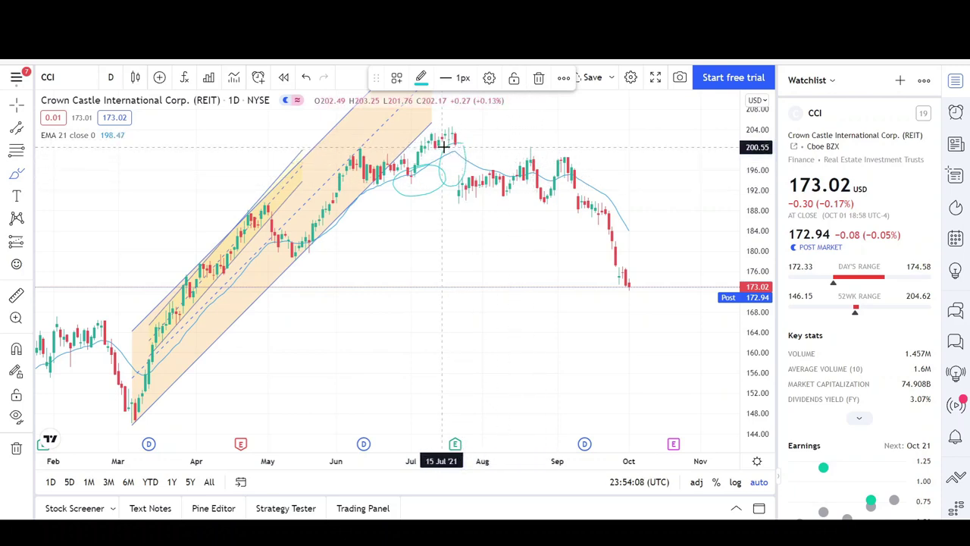
pyautogui.moveTo(443, 147); pyautogui.dragTo(543, 149)
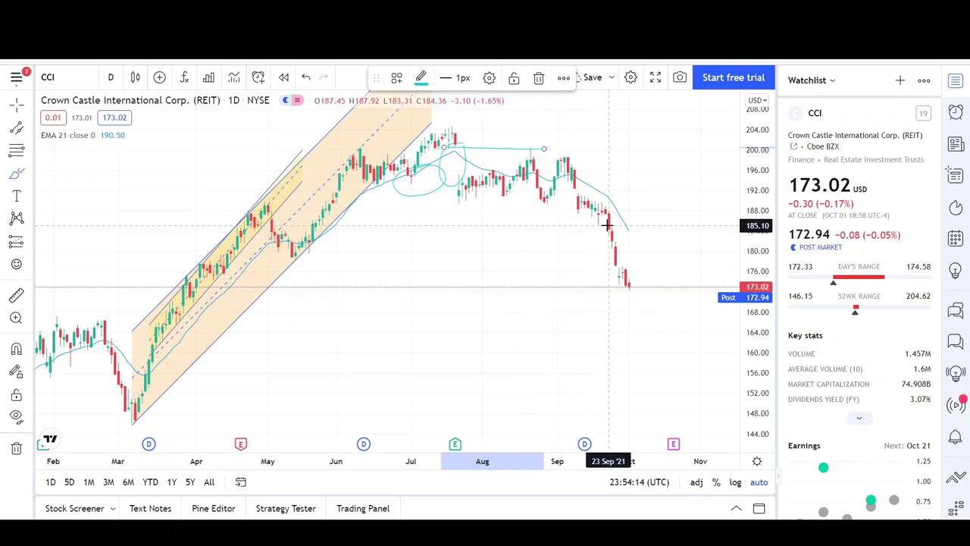
# Draw a horizontal trend line at about 190 from 25 May to 8 Oct '21 along the support level.
pyautogui.click(29, 133)
pyautogui.click(76, 129)
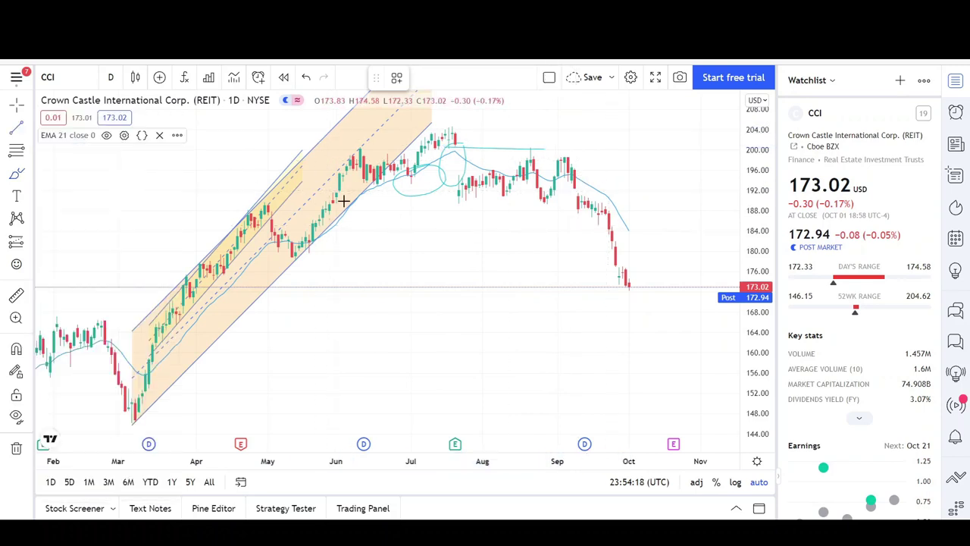
pyautogui.click(322, 198)
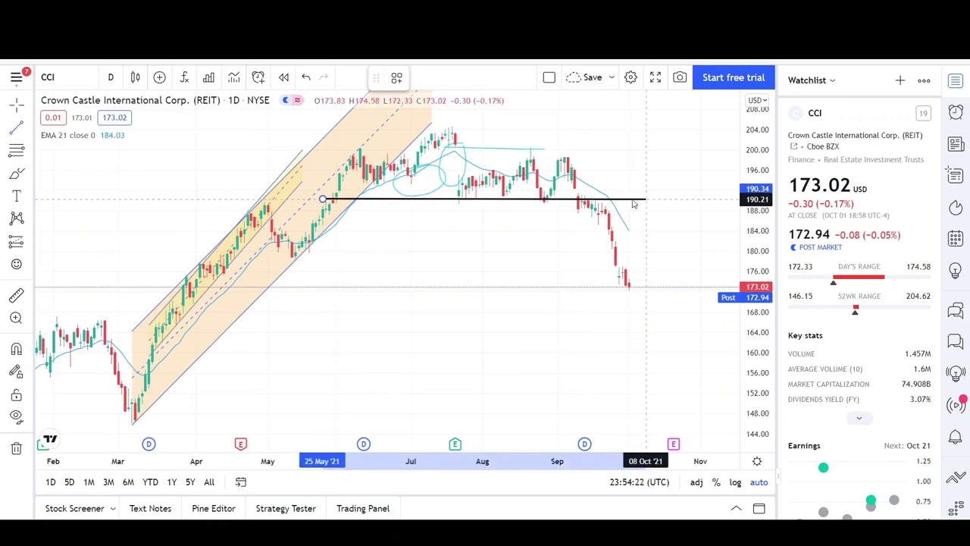
pyautogui.click(646, 200)
# Draw a descending parallel channel around the September decline, its upper edge running from about 202.9 on 1 Sep '21 to mid-October.
pyautogui.click(30, 128)
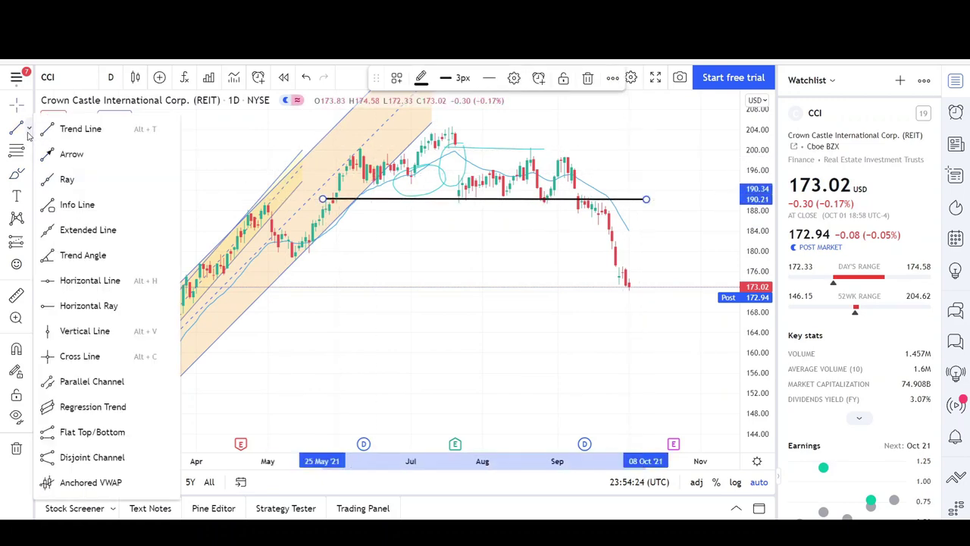
pyautogui.click(103, 382)
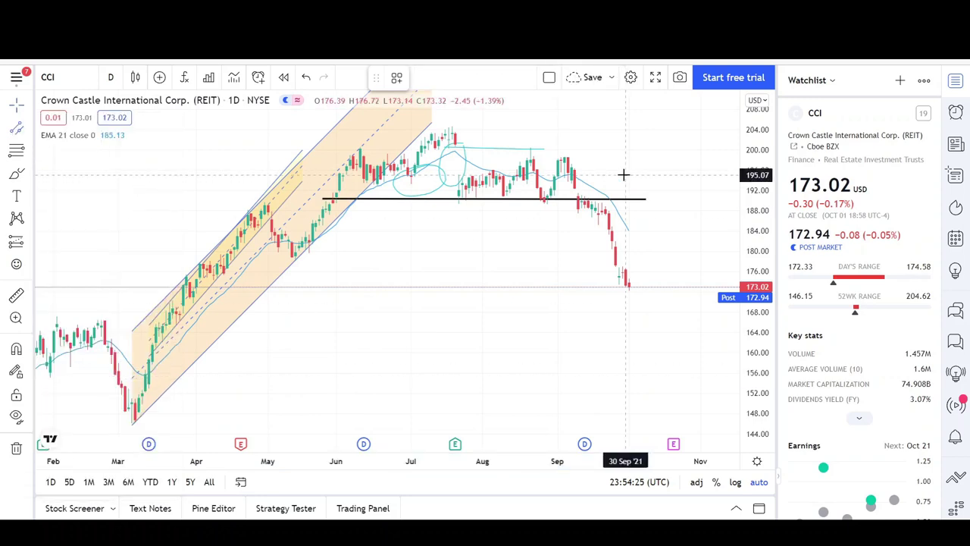
pyautogui.click(557, 135)
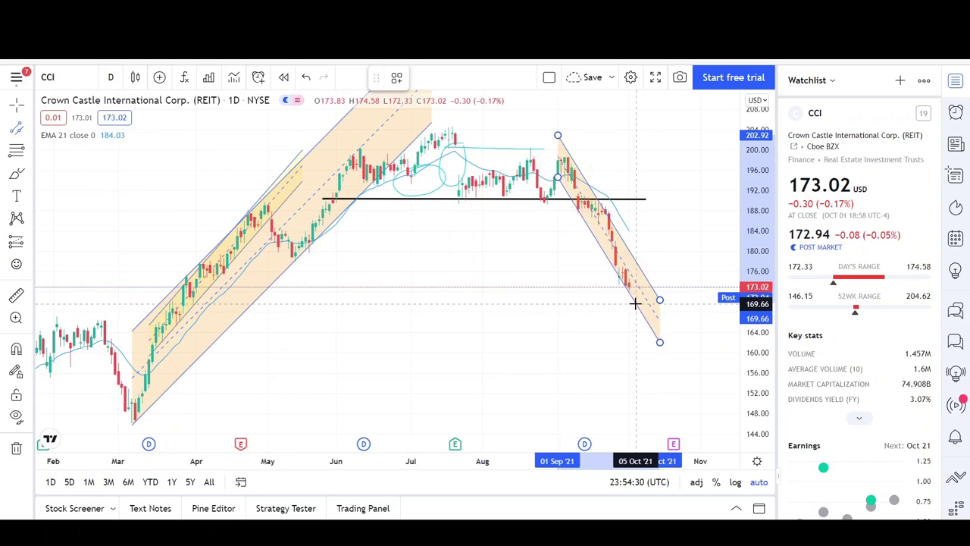
pyautogui.click(635, 301)
pyautogui.click(604, 320)
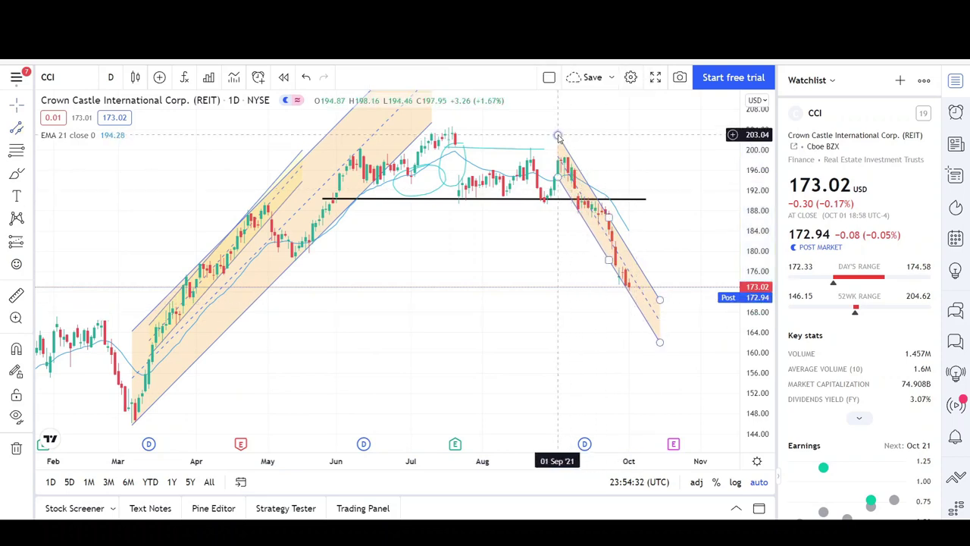
# Adjust the descending channel's upper edge to start at about 201.7 on 1 Sep and end at about 174 in mid-October.
pyautogui.moveTo(557, 135); pyautogui.dragTo(557, 143)
pyautogui.click(554, 261)
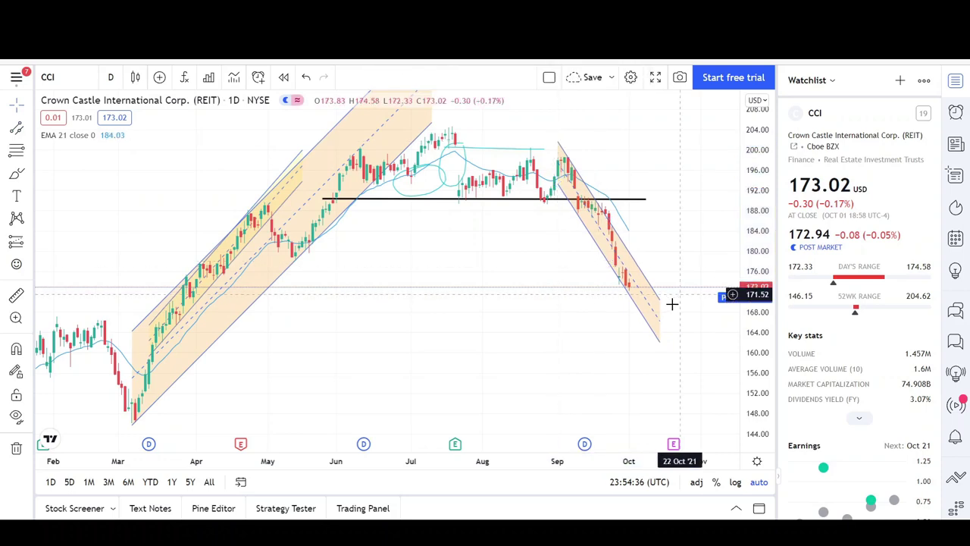
pyautogui.click(661, 302)
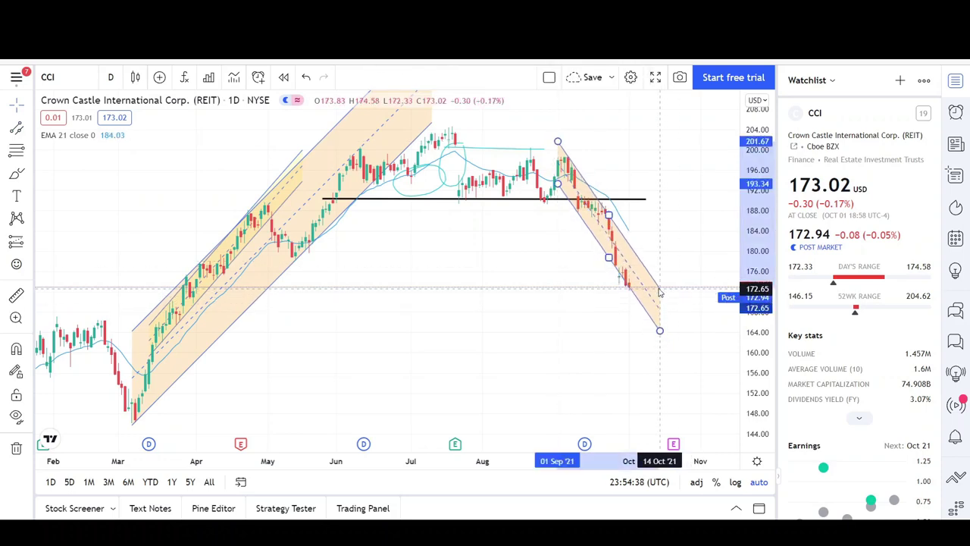
pyautogui.moveTo(657, 288); pyautogui.dragTo(657, 281)
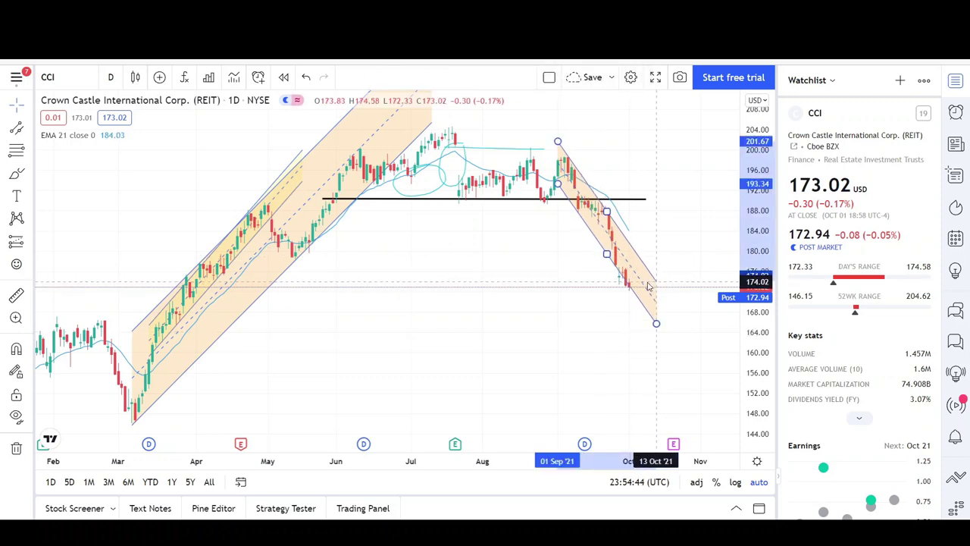
pyautogui.click(610, 295)
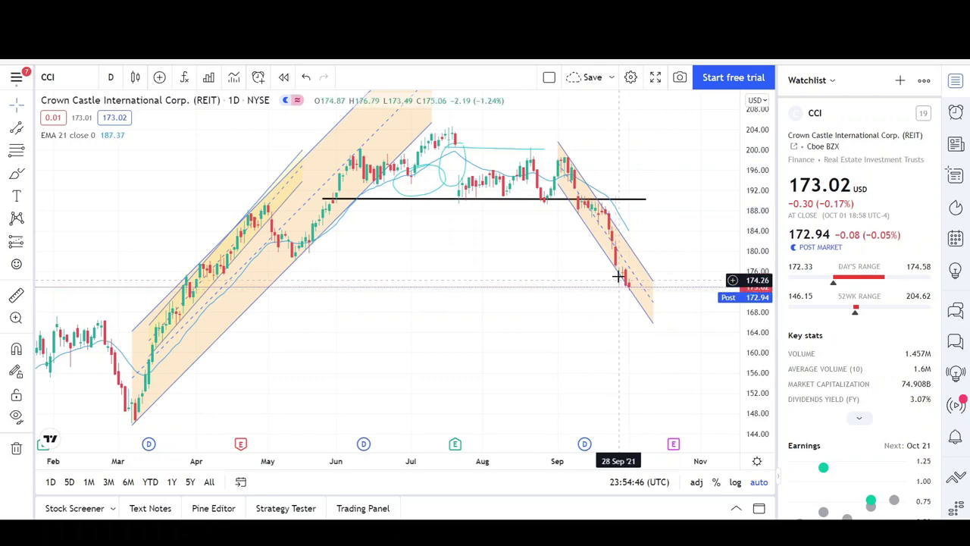
# With the Brush, circle the late-September low and sketch projected paths: a rebound to about 183, a drop from there, and a rise to about 190.
pyautogui.click(21, 175)
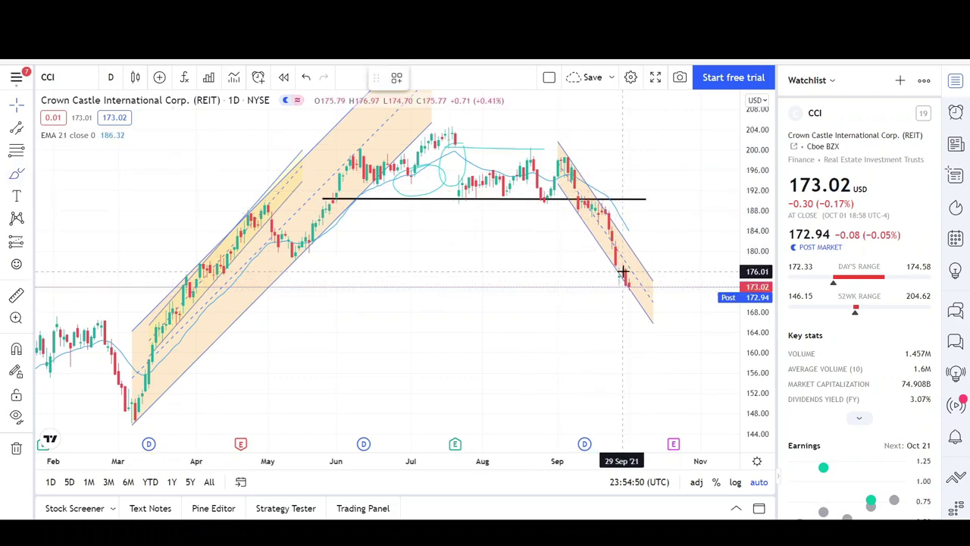
pyautogui.moveTo(609, 289)
pyautogui.mouseDown()
pyautogui.moveTo(639, 290)
pyautogui.moveTo(615, 277)
pyautogui.mouseUp()
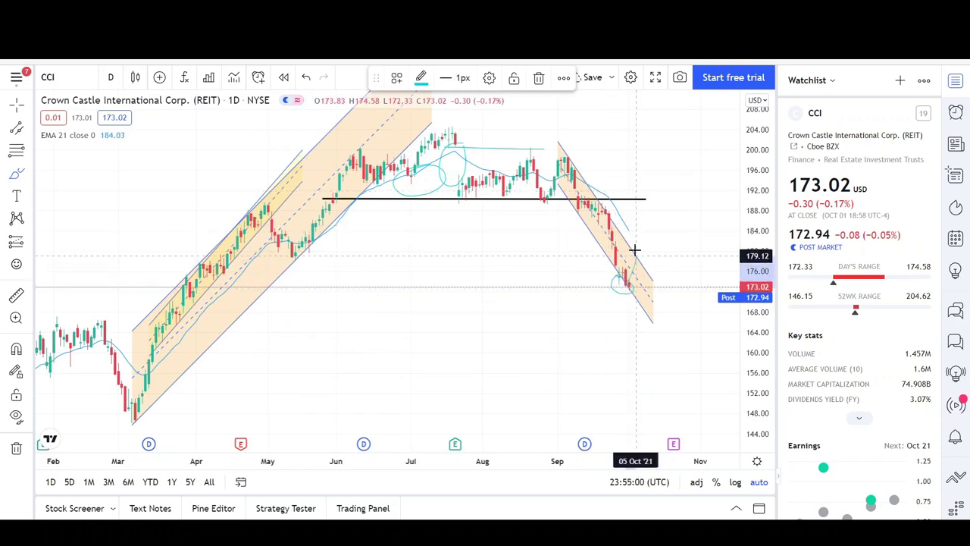
pyautogui.moveTo(635, 251)
pyautogui.mouseDown()
pyautogui.moveTo(652, 267)
pyautogui.moveTo(663, 232)
pyautogui.mouseUp()
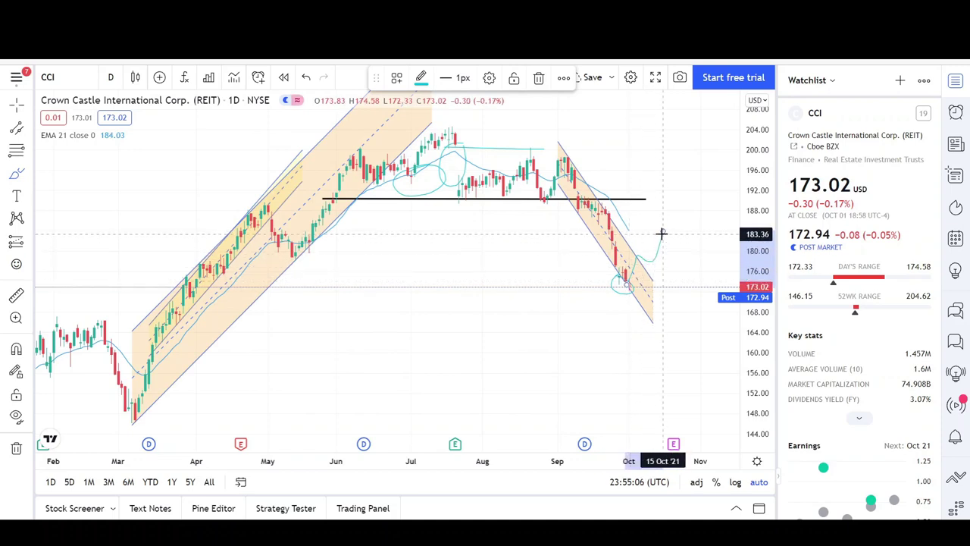
pyautogui.moveTo(661, 234); pyautogui.dragTo(693, 294)
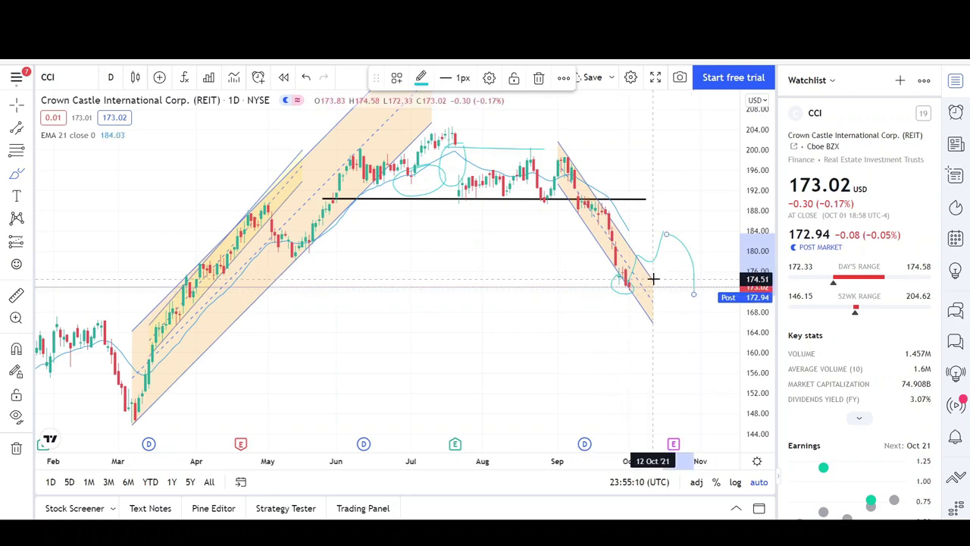
pyautogui.moveTo(631, 254)
pyautogui.mouseDown()
pyautogui.moveTo(676, 210)
pyautogui.moveTo(675, 196)
pyautogui.mouseUp()
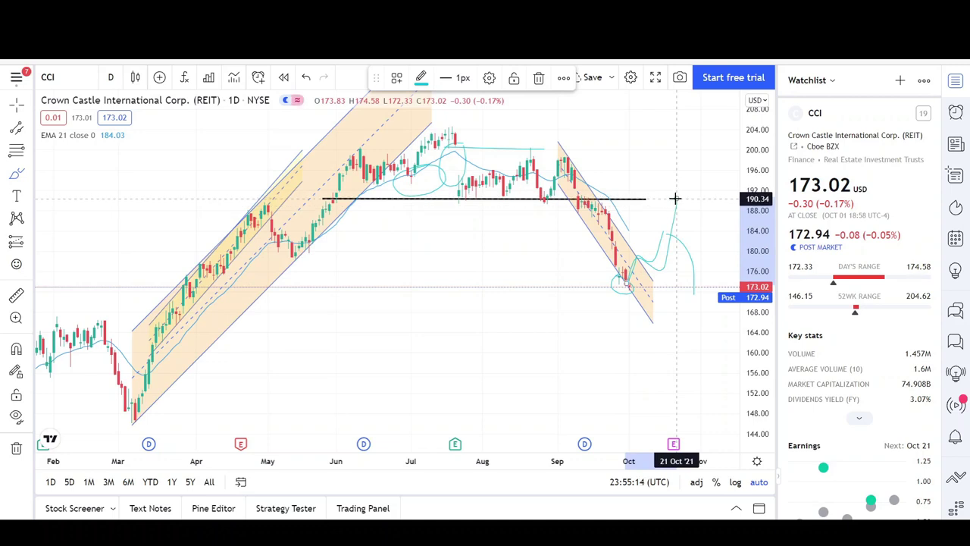
# Place a horizontal line at about 170.5 across the late-2020 highs, just below the current price.
pyautogui.scroll(-3, 473, 451)
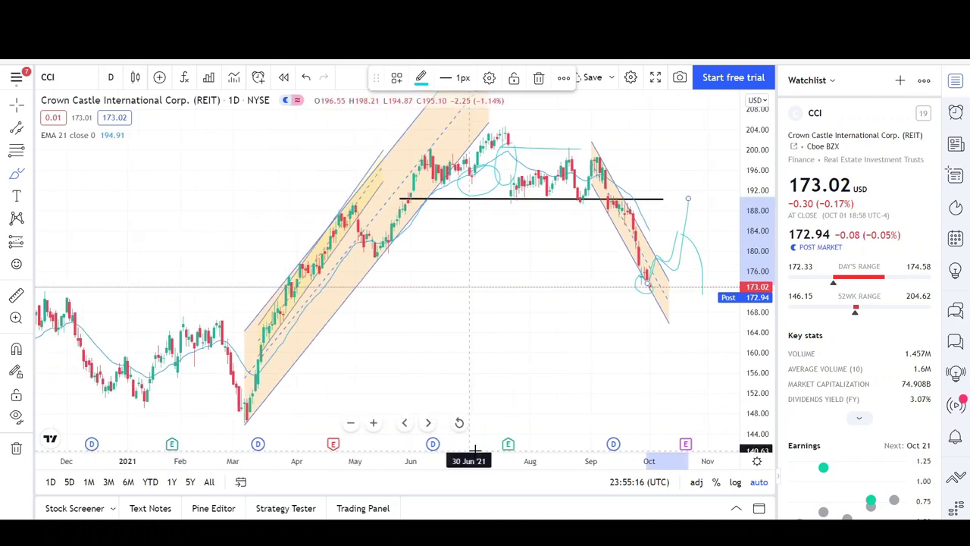
pyautogui.scroll(-1, 504, 451)
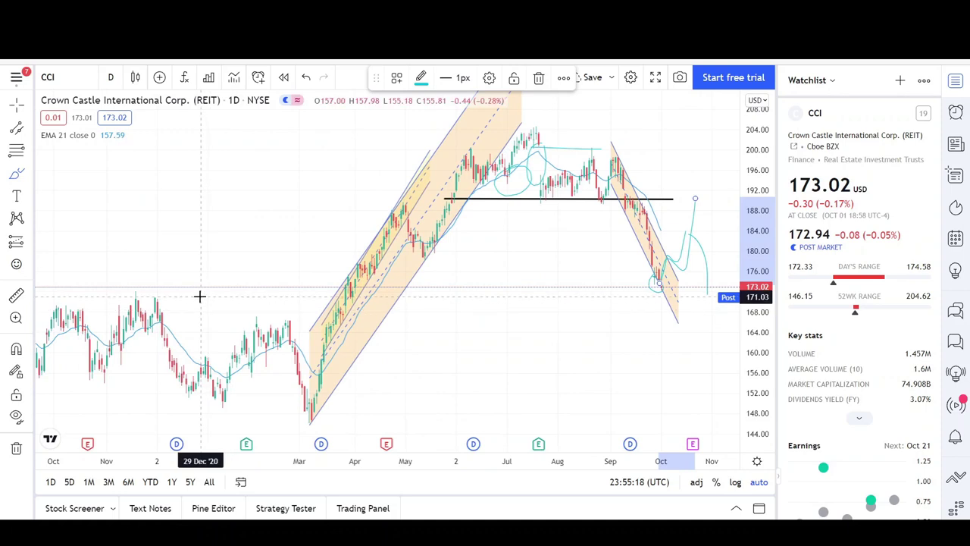
pyautogui.click(28, 128)
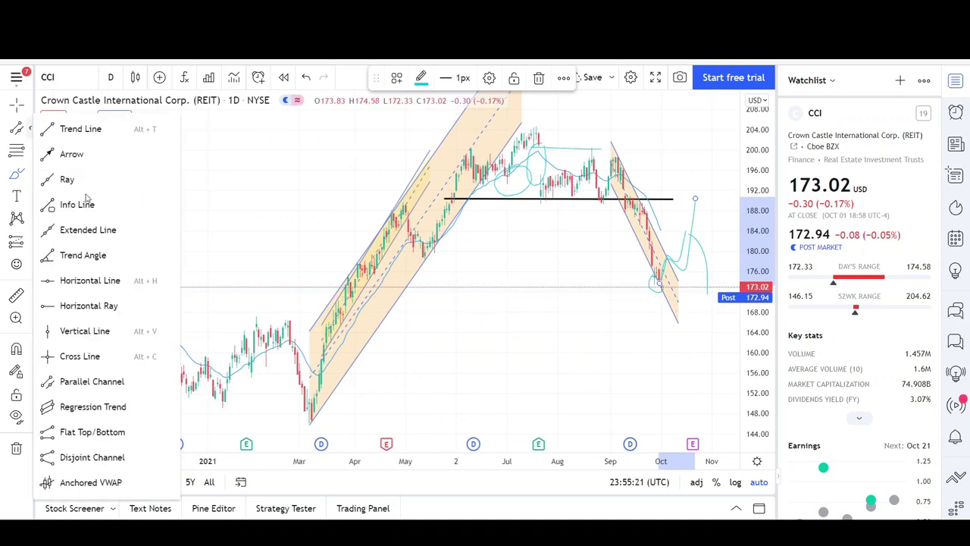
pyautogui.click(103, 280)
pyautogui.click(257, 298)
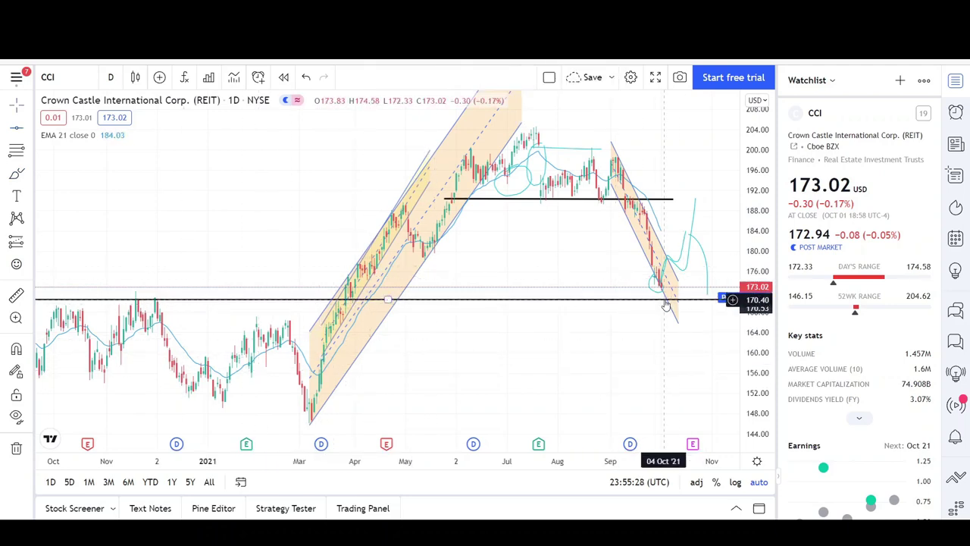
pyautogui.moveTo(660, 298); pyautogui.dragTo(662, 307)
pyautogui.moveTo(663, 340); pyautogui.dragTo(611, 326)
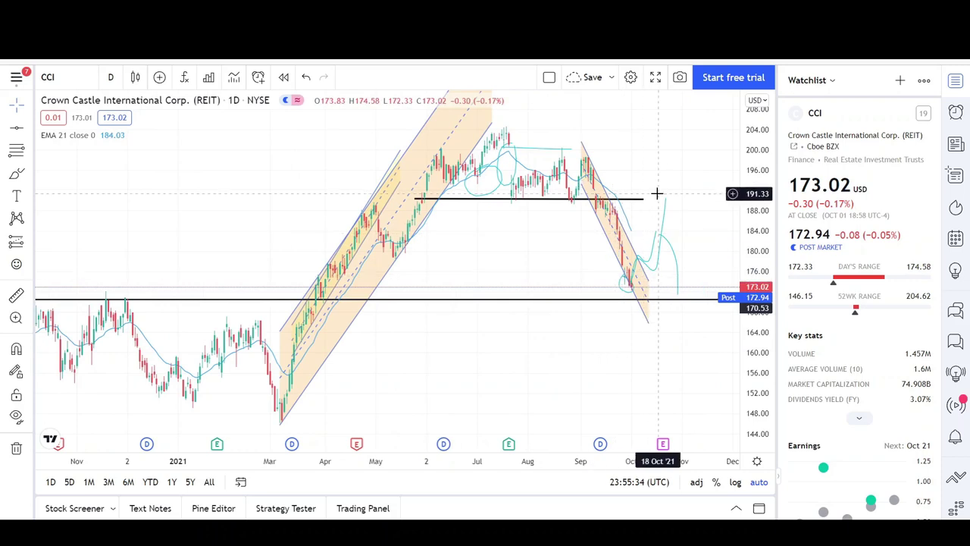
# With the Brush, circle the descending channel's crossing of the 170.5 line and the March 2021 low, and sketch a steep drop from the current price.
pyautogui.click(22, 170)
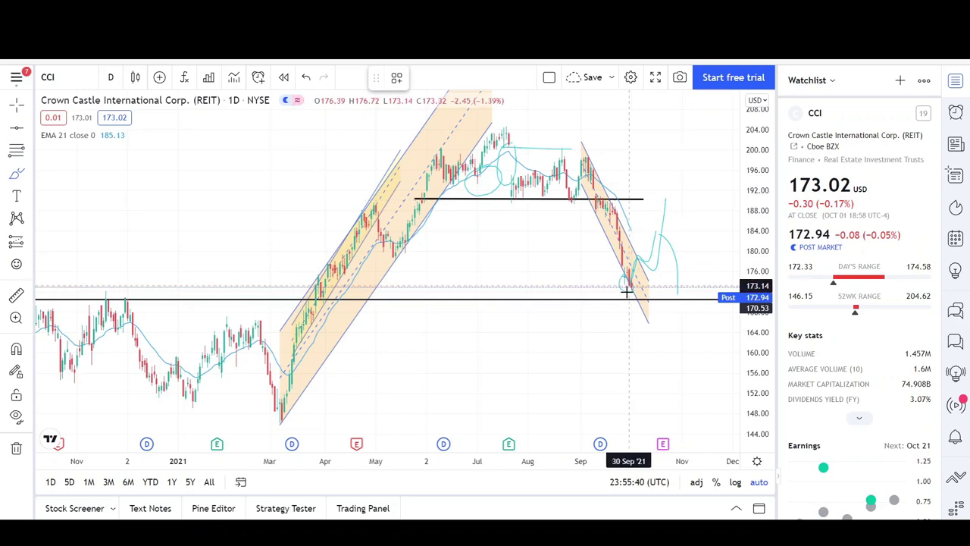
pyautogui.moveTo(641, 292)
pyautogui.mouseDown()
pyautogui.moveTo(630, 312)
pyautogui.moveTo(633, 289)
pyautogui.mouseUp()
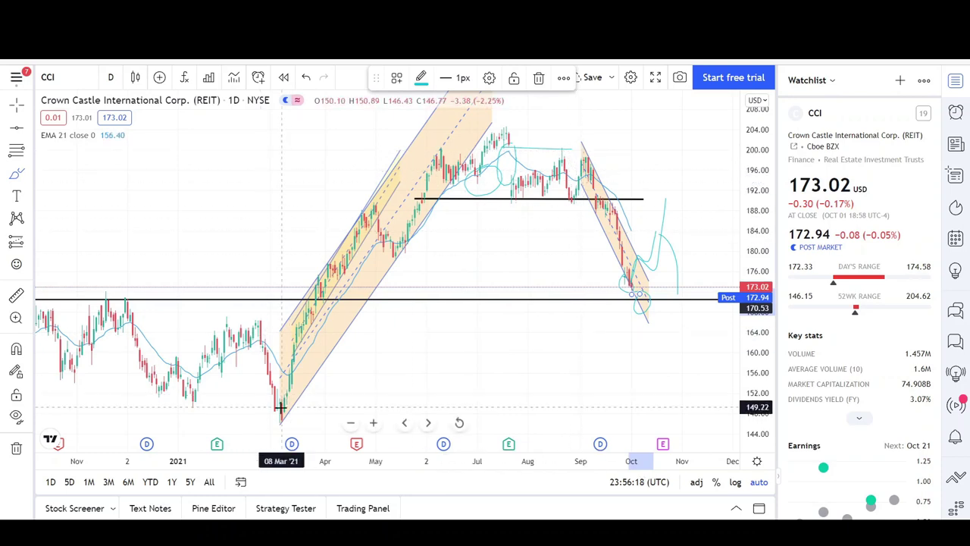
pyautogui.moveTo(280, 408)
pyautogui.mouseDown()
pyautogui.moveTo(287, 418)
pyautogui.moveTo(262, 405)
pyautogui.moveTo(309, 400)
pyautogui.moveTo(278, 387)
pyautogui.mouseUp()
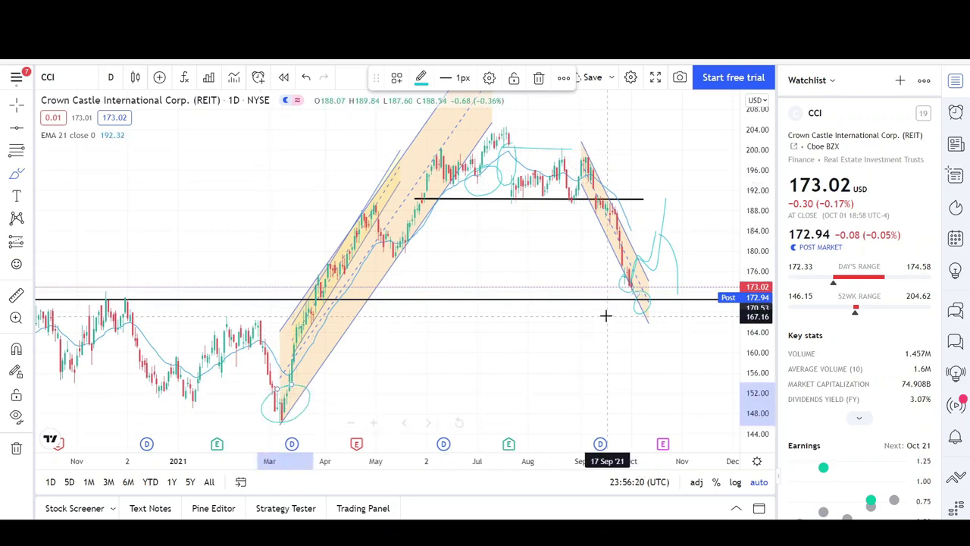
pyautogui.moveTo(629, 294); pyautogui.dragTo(631, 395)
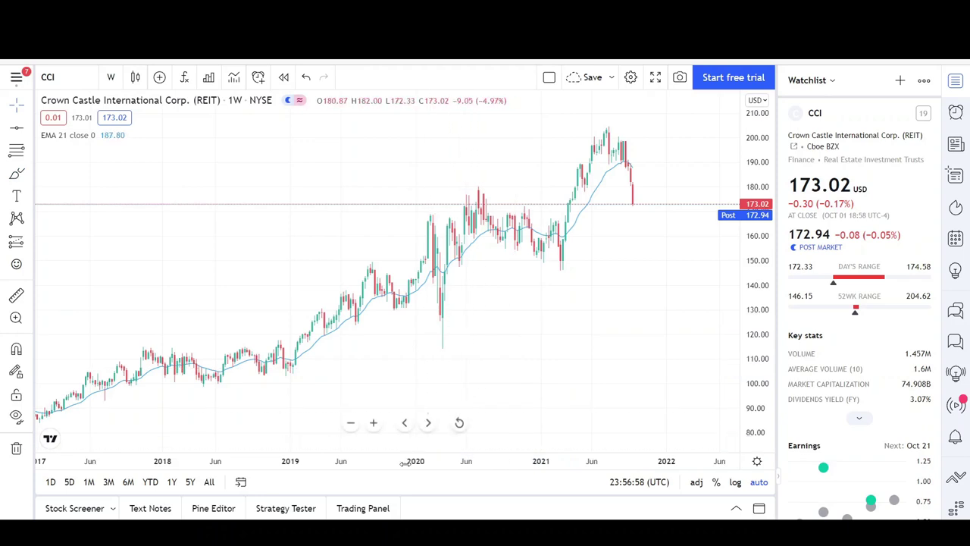
# Examine the weekly chart's long-term price history back to 1999, ending on the stretch from 2017 to 2021.
pyautogui.moveTo(415, 460); pyautogui.dragTo(503, 445)
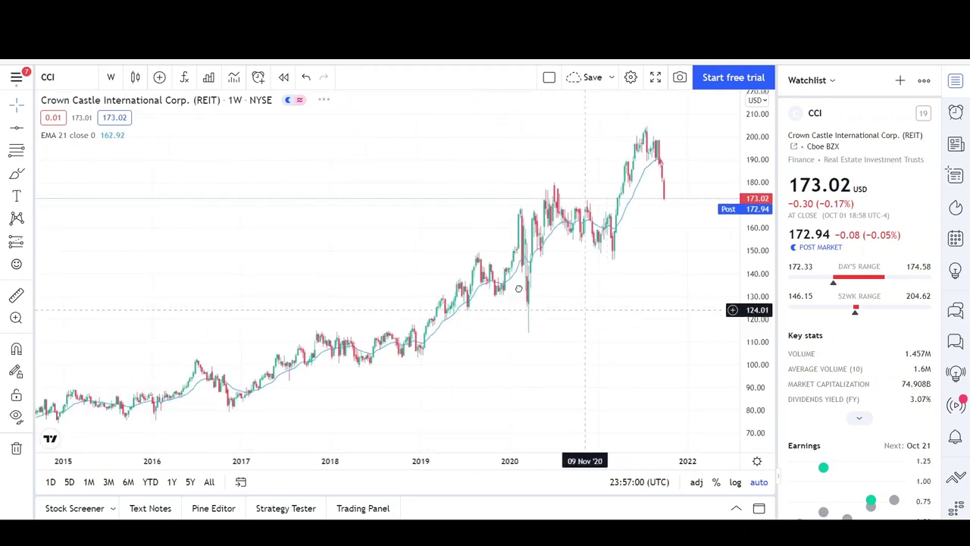
pyautogui.moveTo(585, 310); pyautogui.dragTo(510, 287)
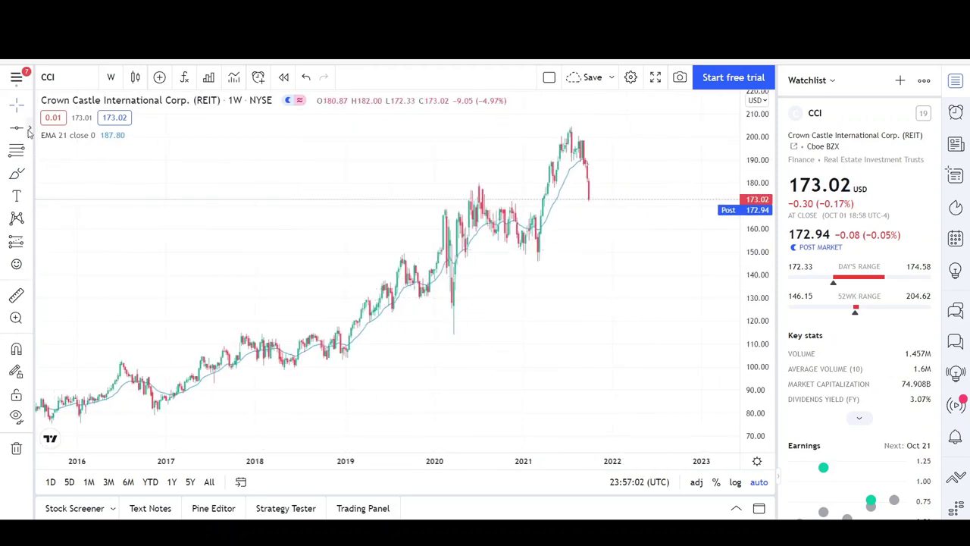
pyautogui.moveTo(382, 460); pyautogui.dragTo(411, 447)
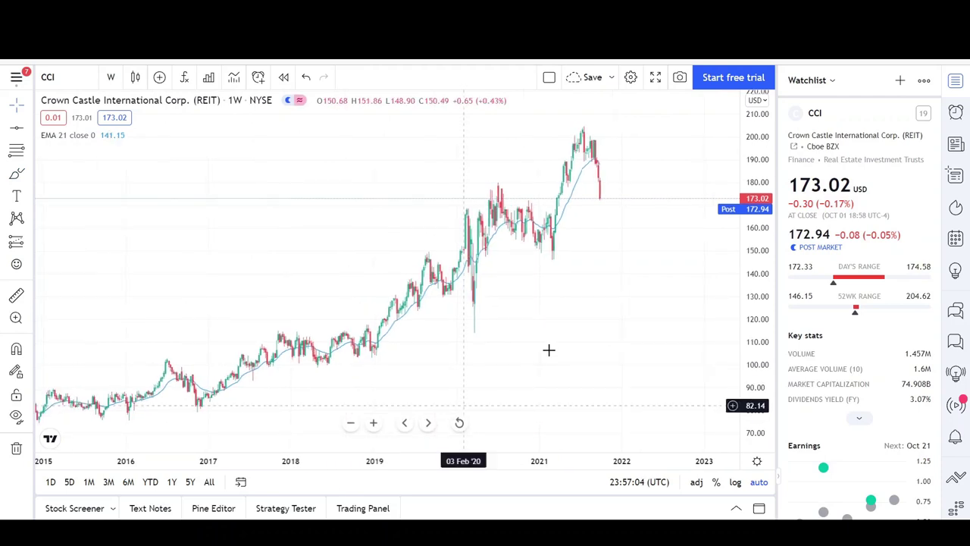
pyautogui.moveTo(548, 349); pyautogui.dragTo(530, 345)
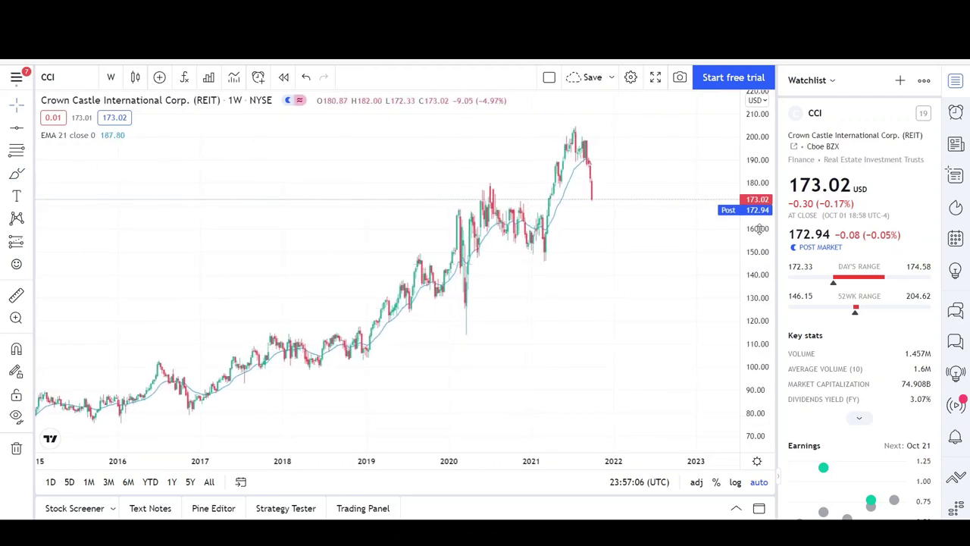
pyautogui.moveTo(759, 230); pyautogui.dragTo(762, 250)
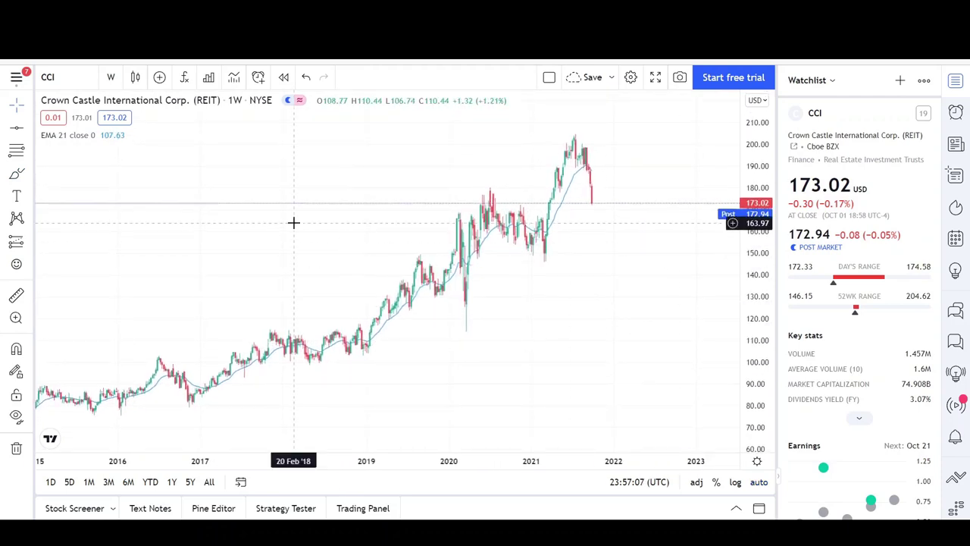
pyautogui.click(29, 129)
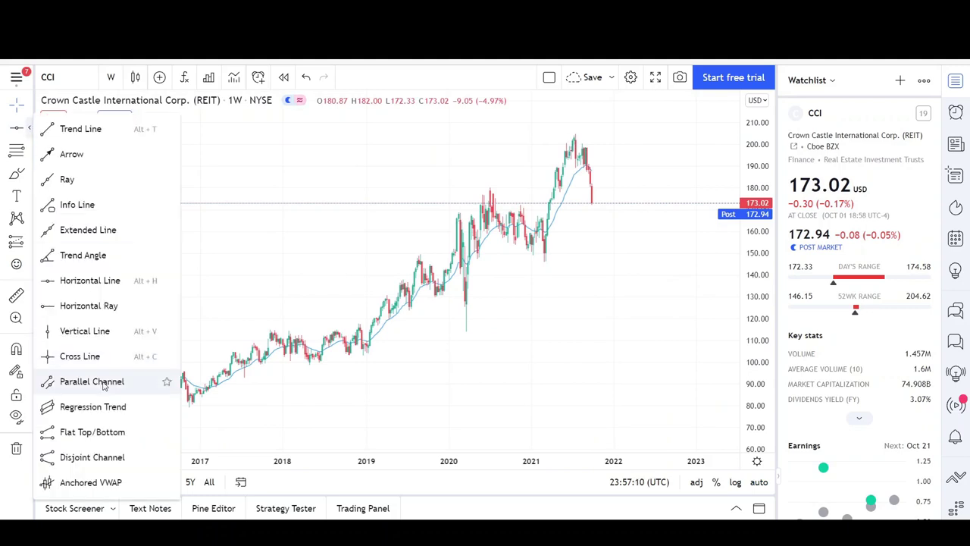
pyautogui.click(122, 379)
pyautogui.moveTo(214, 459); pyautogui.dragTo(644, 459)
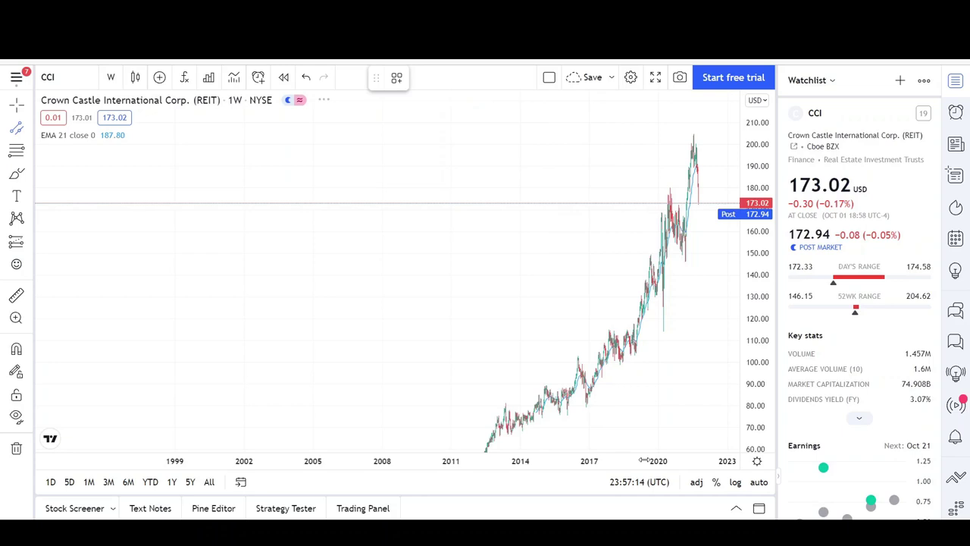
pyautogui.moveTo(750, 266); pyautogui.dragTo(761, 374)
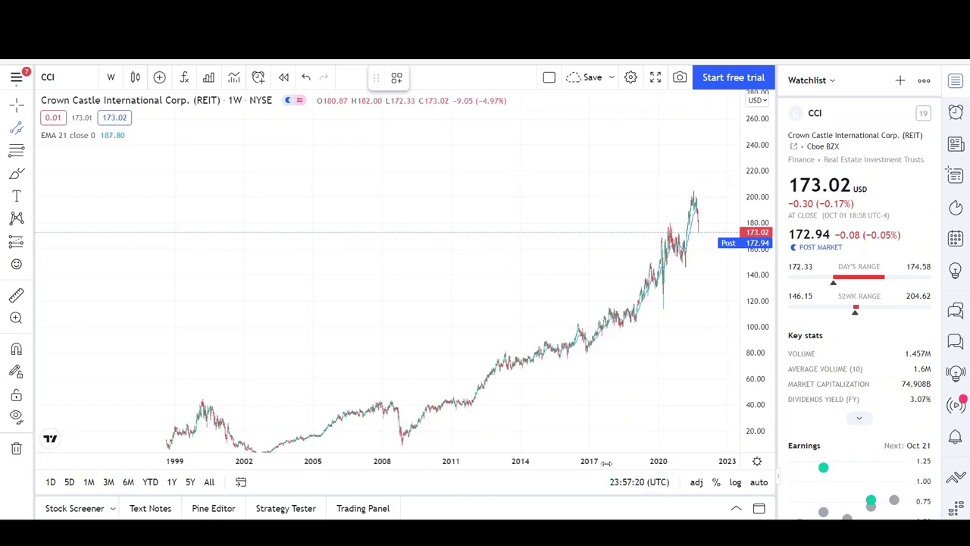
pyautogui.moveTo(635, 463); pyautogui.dragTo(603, 458)
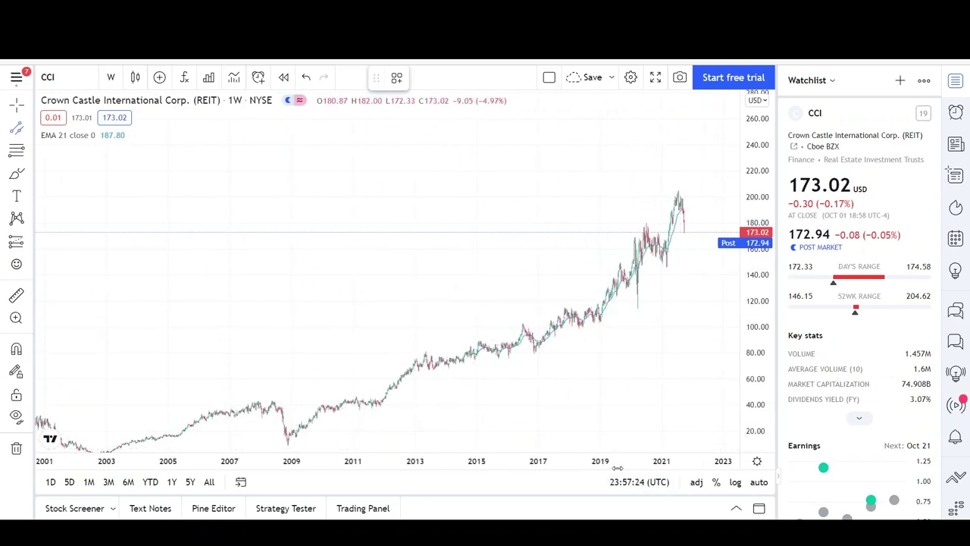
pyautogui.moveTo(662, 460); pyautogui.dragTo(516, 459)
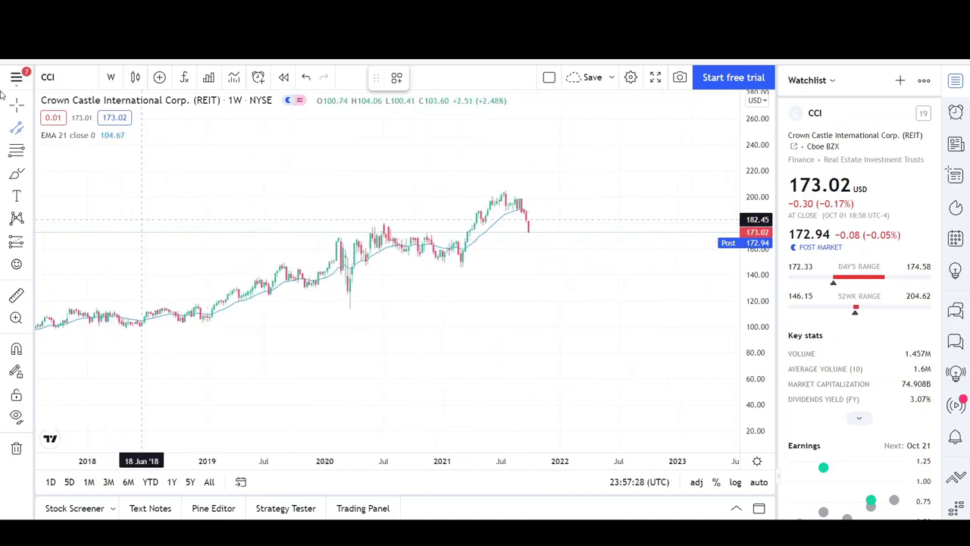
pyautogui.moveTo(429, 328); pyautogui.dragTo(520, 336)
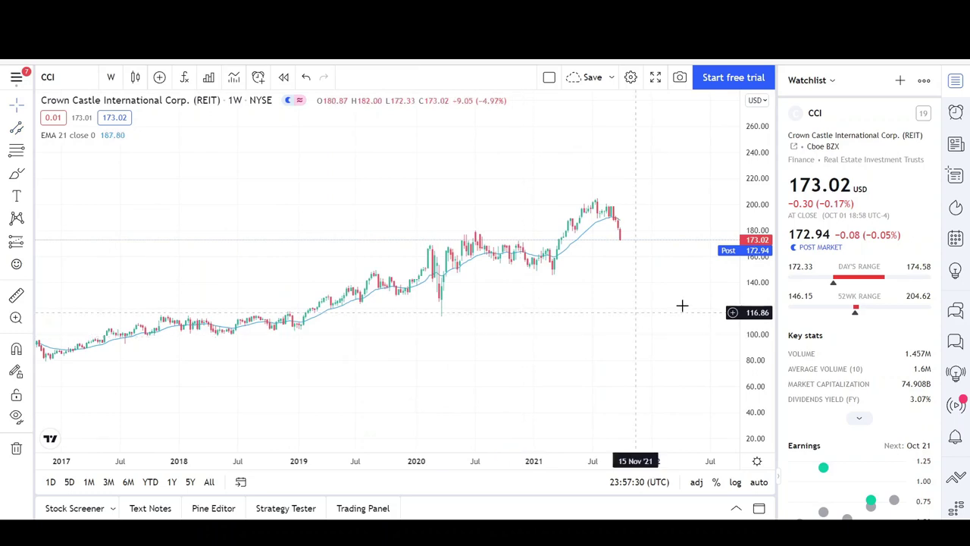
pyautogui.moveTo(758, 303); pyautogui.dragTo(768, 226)
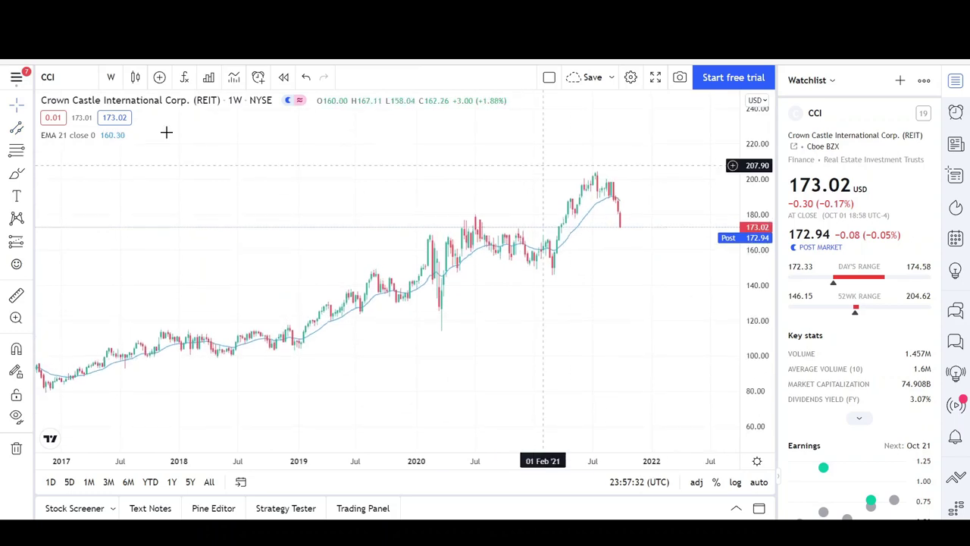
# Draw an ascending parallel channel with its lower edge from about 84.1 on 20 Nov '17 to about 169.6 on 20 Jun '22 and its upper edge along the mid-2020 high.
pyautogui.click(17, 127)
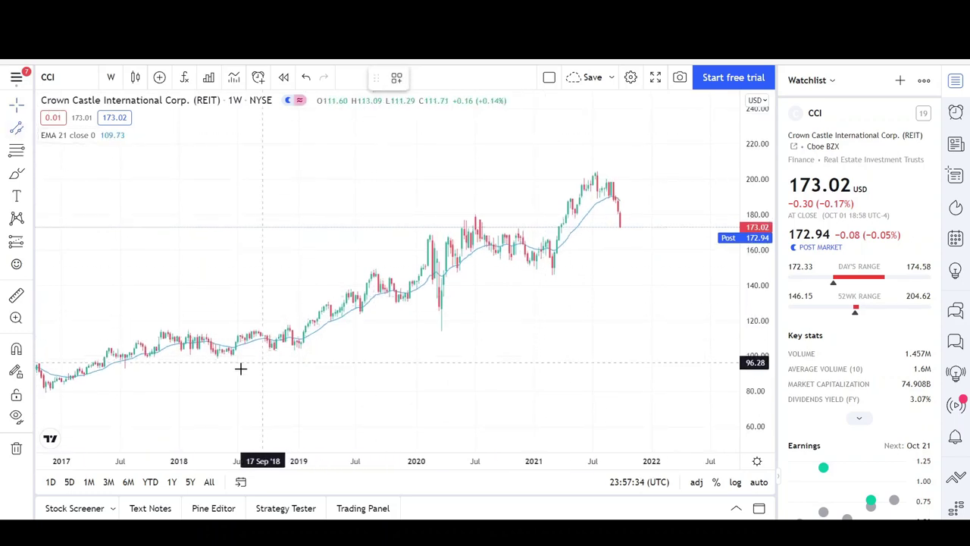
pyautogui.moveTo(261, 462); pyautogui.dragTo(338, 449)
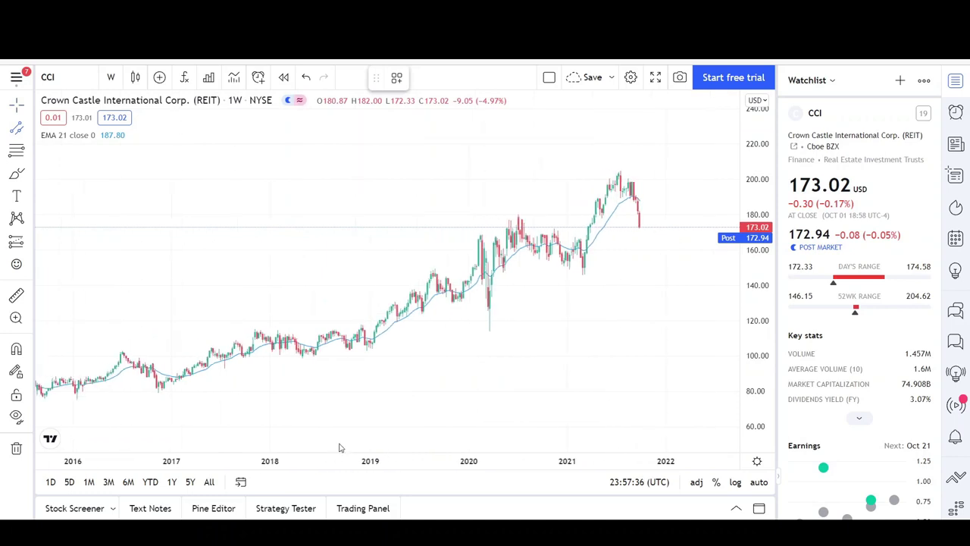
pyautogui.click(258, 383)
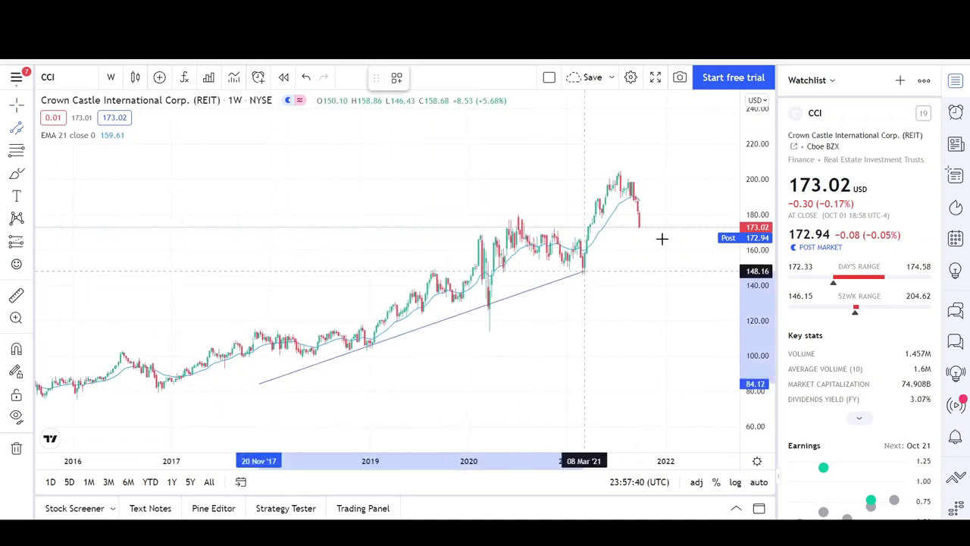
pyautogui.click(711, 232)
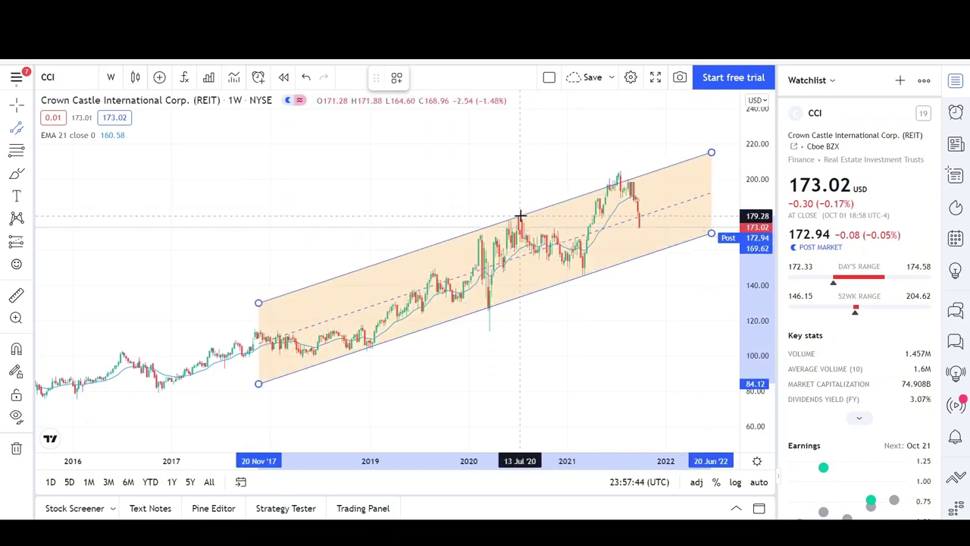
pyautogui.click(537, 227)
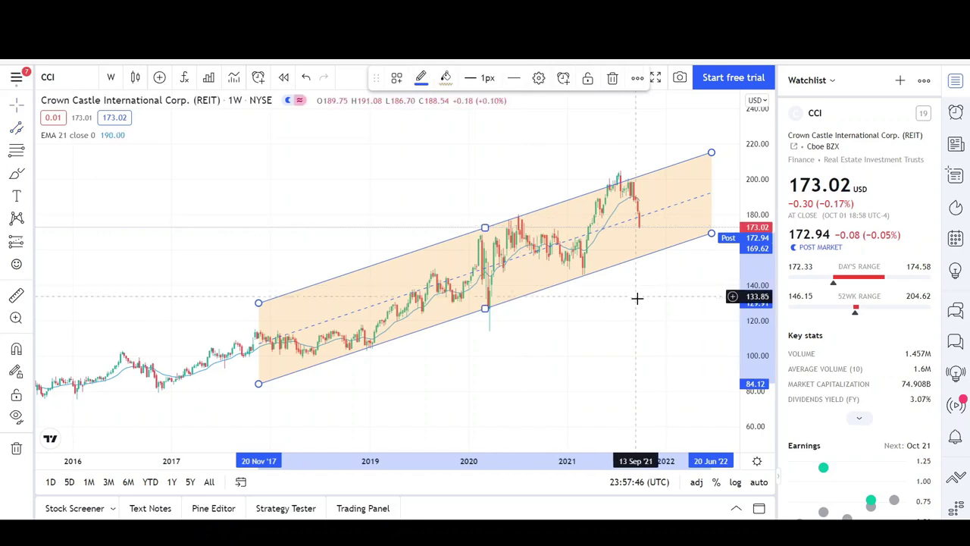
pyautogui.click(641, 303)
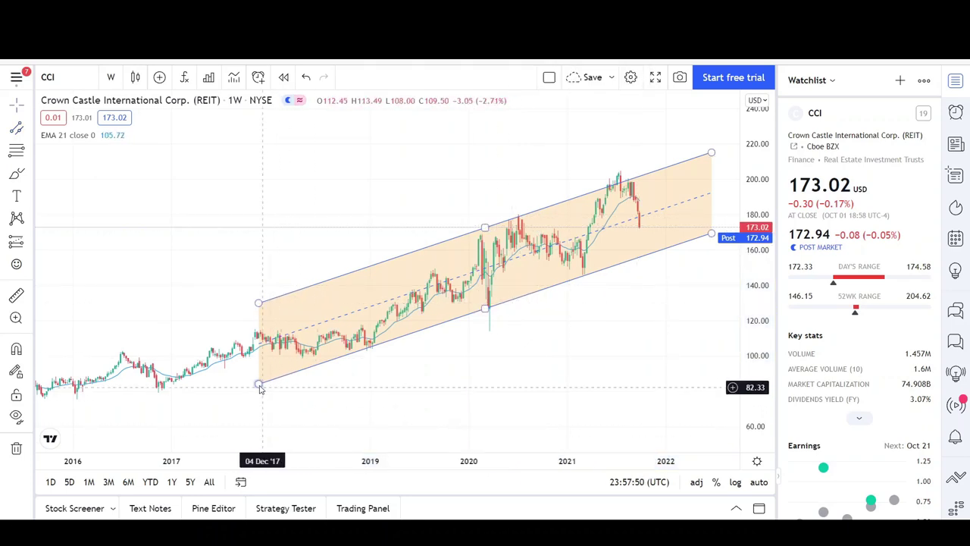
# Adjust the ascending channel's lower edge to start at about 84.8 on 9 Oct '17 and end at about 165.7 on 6 Jun '22.
pyautogui.moveTo(258, 387); pyautogui.dragTo(249, 385)
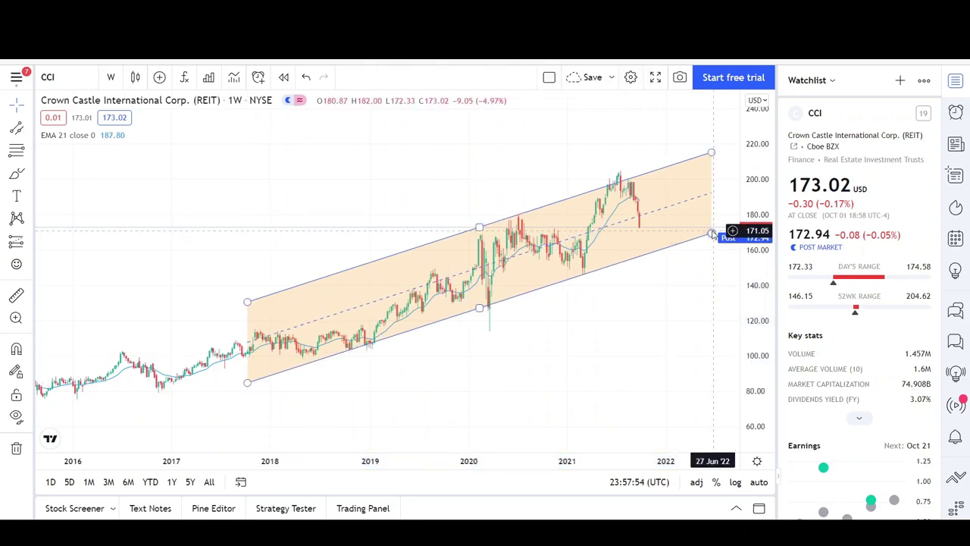
pyautogui.moveTo(709, 235); pyautogui.dragTo(708, 244)
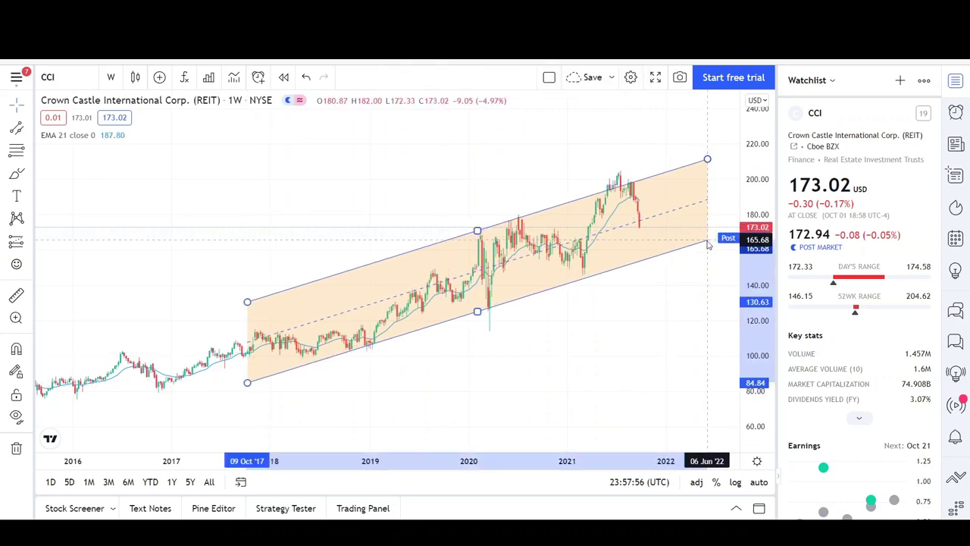
pyautogui.click(643, 269)
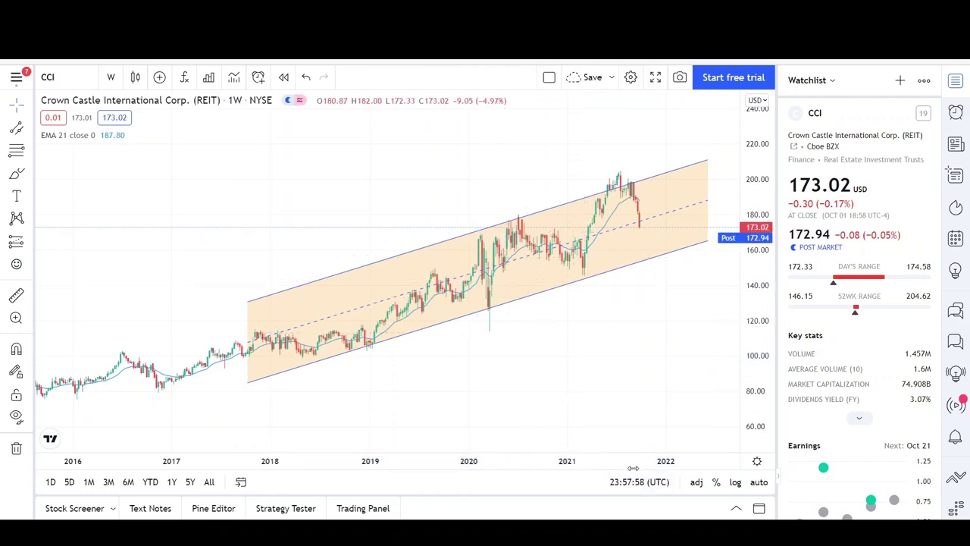
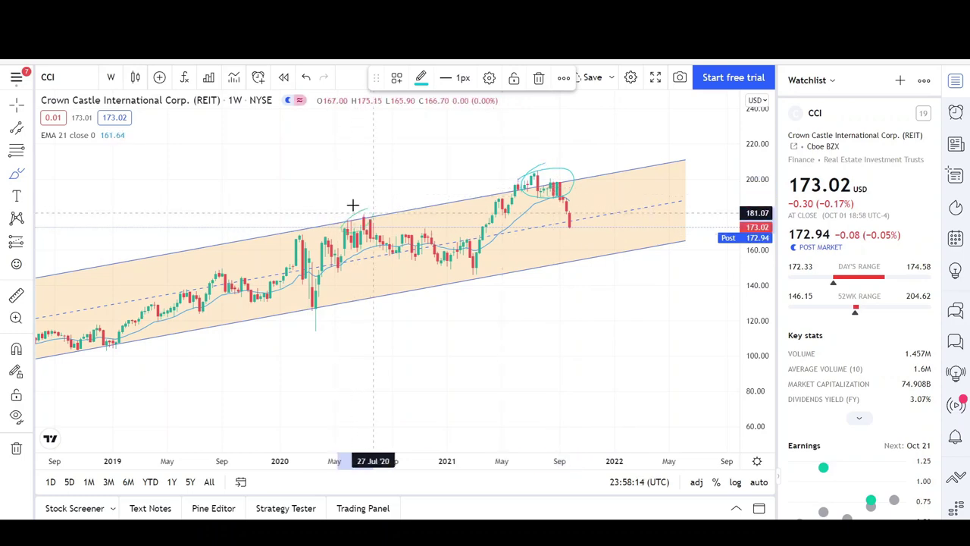
# With the Brush, circle the mid-2020 high, the March 2021 low and a possible touch of the channel's lower edge around December 2021.
pyautogui.moveTo(354, 205); pyautogui.dragTo(351, 206)
pyautogui.moveTo(479, 269); pyautogui.dragTo(466, 273)
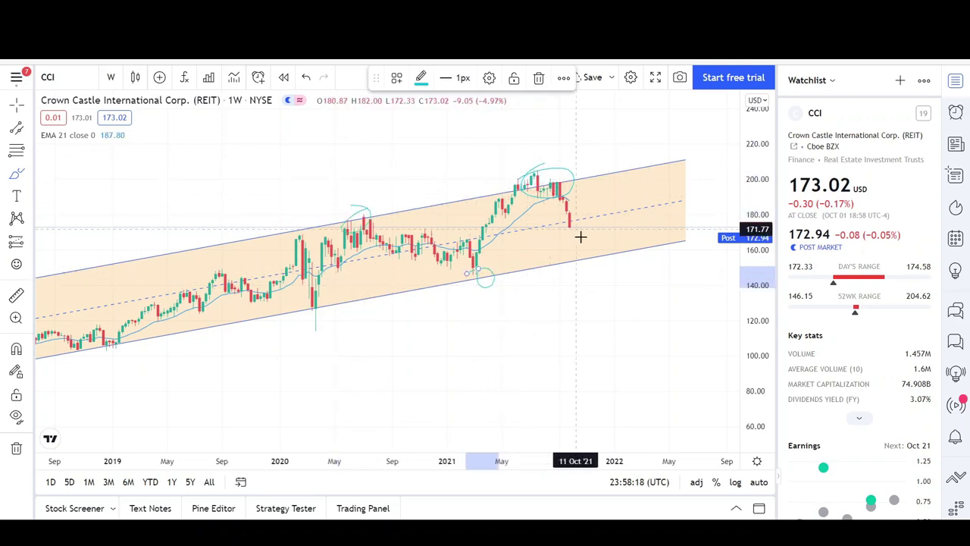
pyautogui.moveTo(600, 240)
pyautogui.mouseDown()
pyautogui.moveTo(576, 273)
pyautogui.moveTo(596, 245)
pyautogui.moveTo(615, 265)
pyautogui.mouseUp()
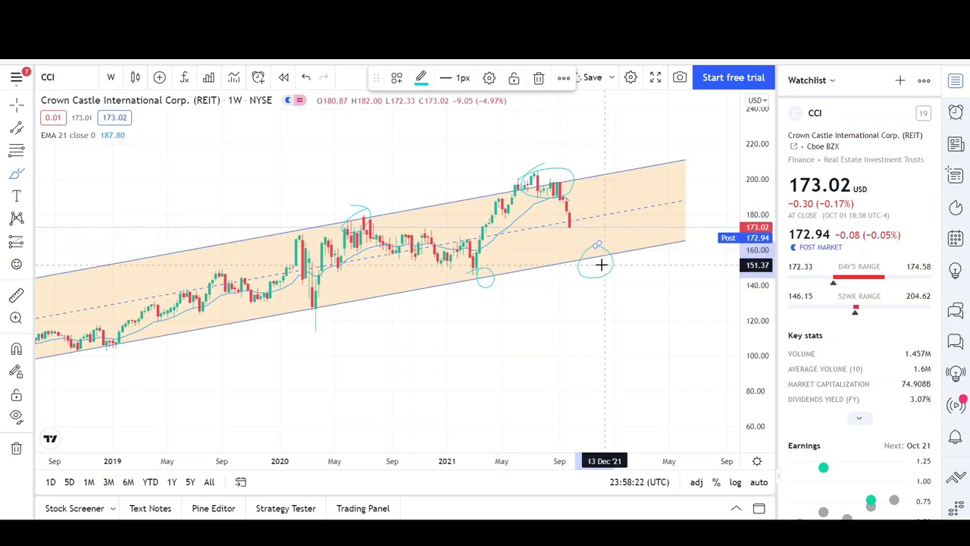
# Draw a horizontal parallel channel from 30 Sep '19 to 25 Jul '22, with its edges at about 150.7 and 177.5.
pyautogui.scroll(-2, 515, 440)
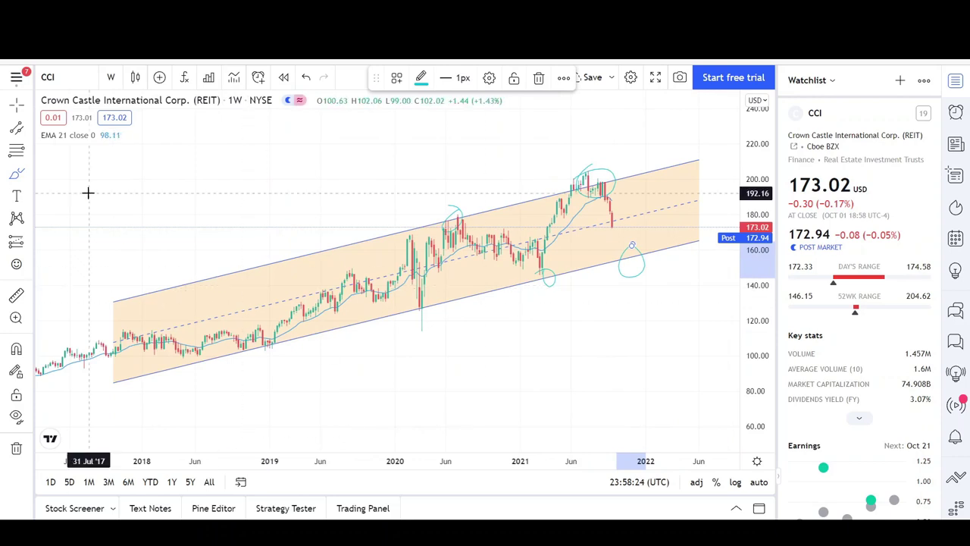
pyautogui.click(17, 129)
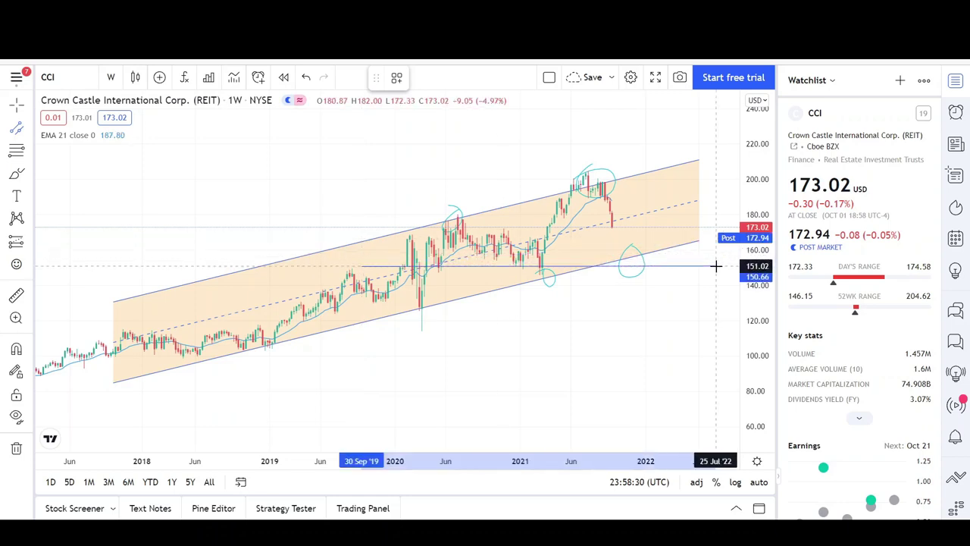
pyautogui.click(716, 266)
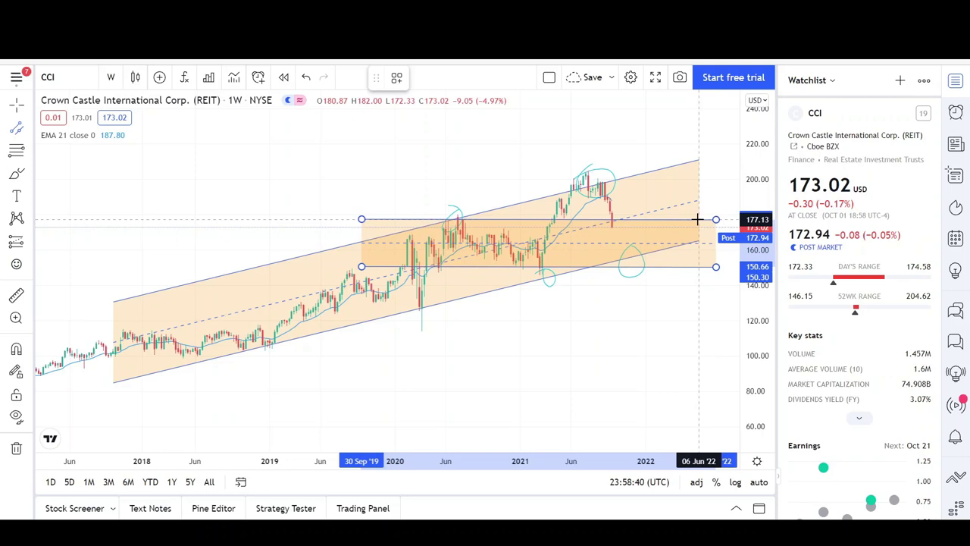
pyautogui.click(697, 219)
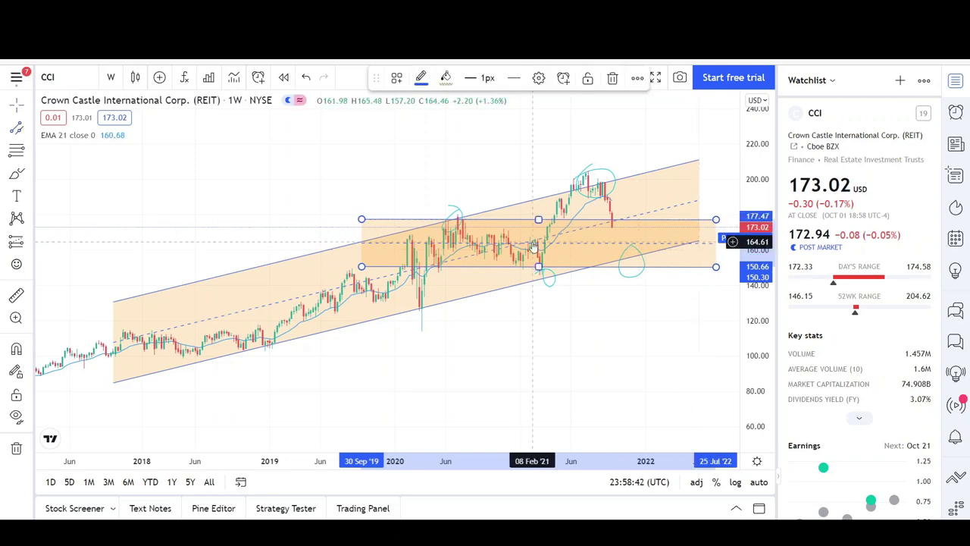
# Change the horizontal channel's fill colour to yellow.
pyautogui.click(445, 78)
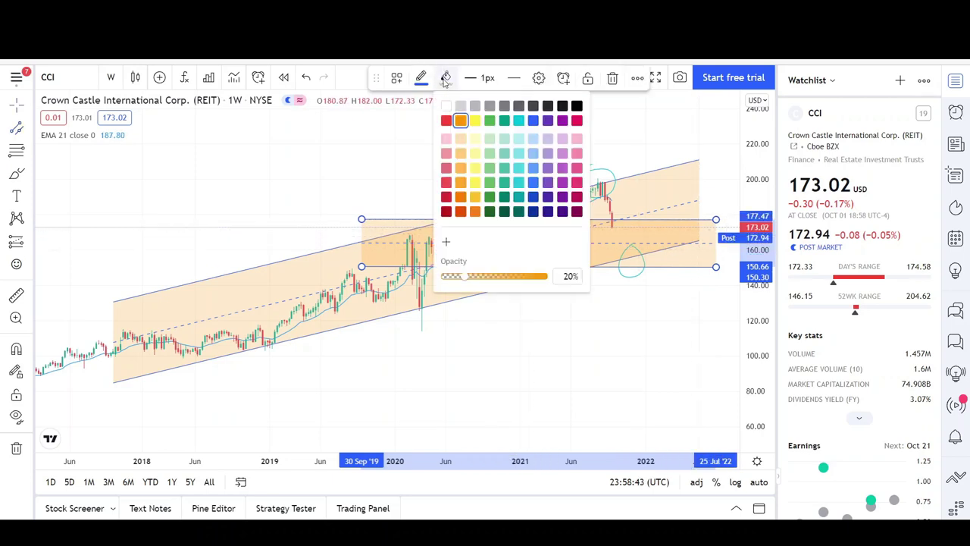
pyautogui.click(475, 121)
pyautogui.moveTo(585, 471); pyautogui.dragTo(506, 479)
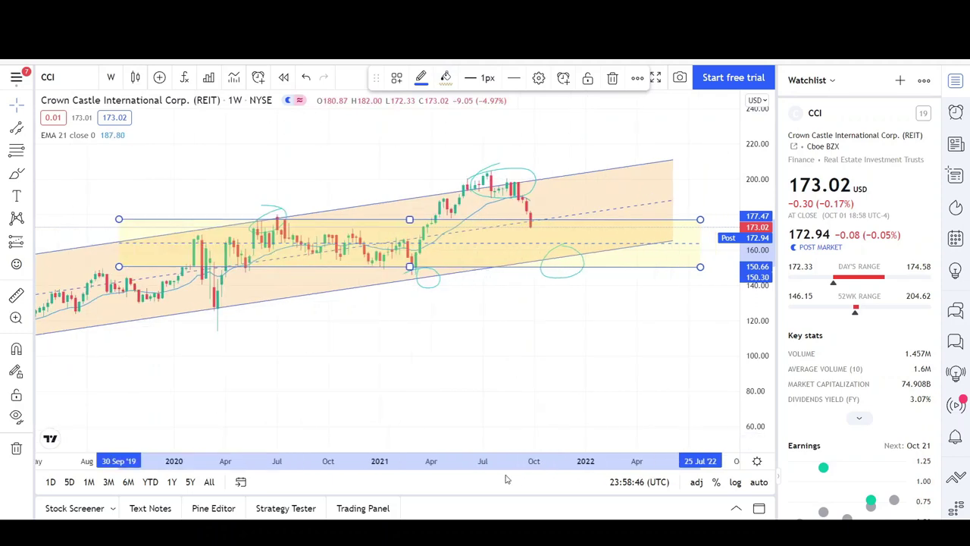
pyautogui.click(420, 326)
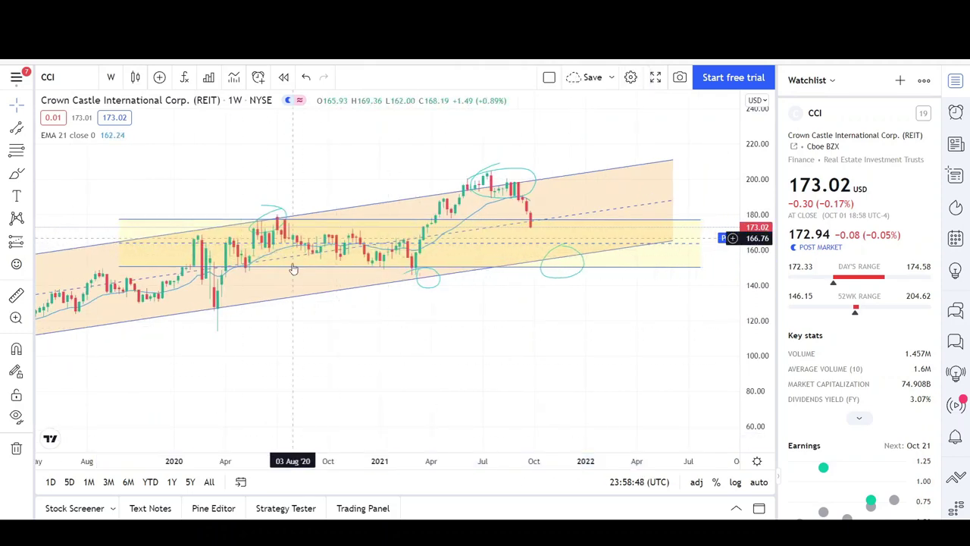
# With the Brush, sketch a projected path from the latest candle near 173, bouncing briefly, then falling into the circled area around December 2021.
pyautogui.click(482, 186)
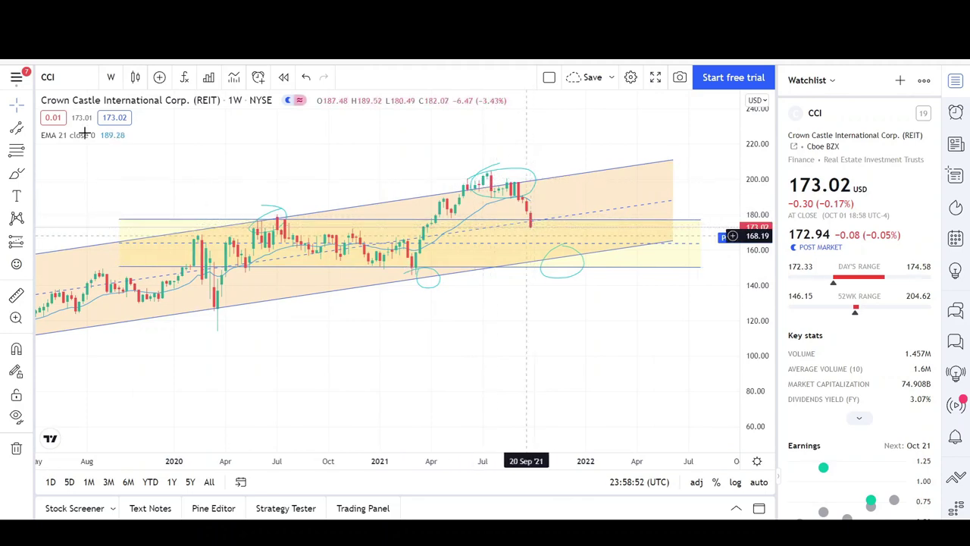
pyautogui.click(16, 173)
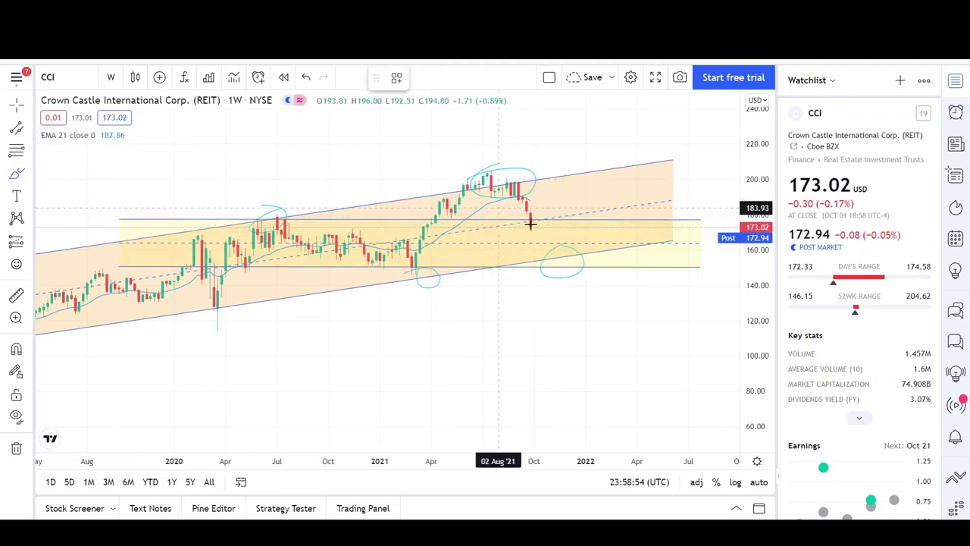
pyautogui.moveTo(530, 219)
pyautogui.mouseDown()
pyautogui.moveTo(554, 232)
pyautogui.moveTo(556, 220)
pyautogui.moveTo(572, 258)
pyautogui.mouseUp()
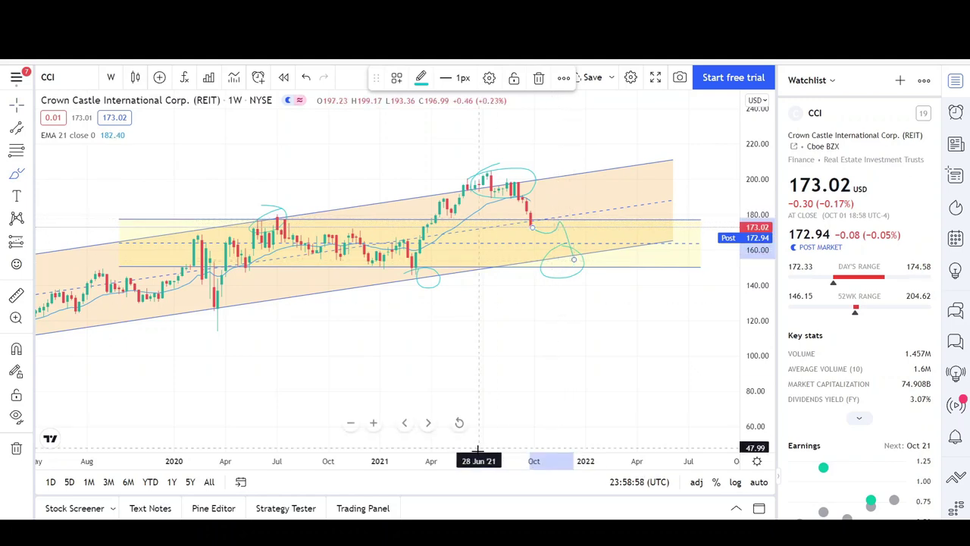
pyautogui.moveTo(478, 459); pyautogui.dragTo(570, 452)
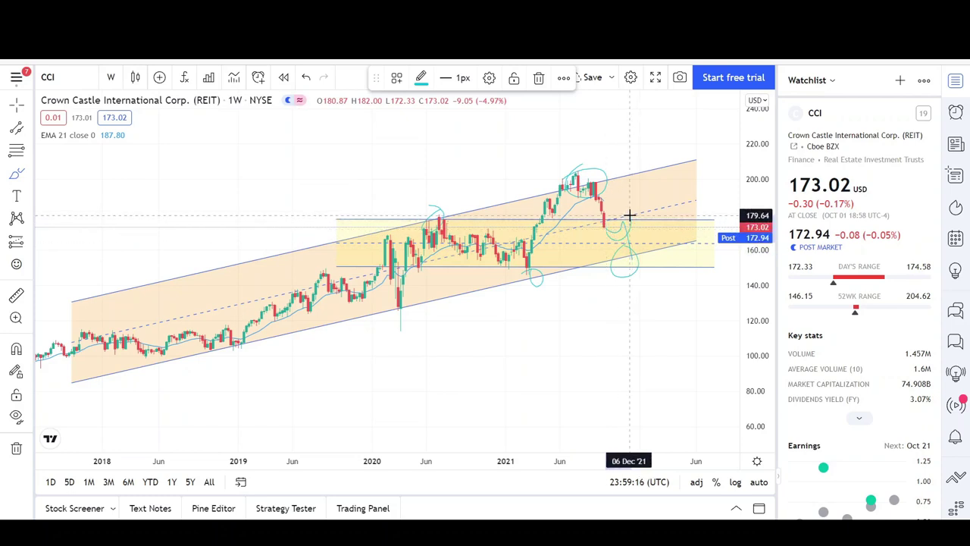
pyautogui.moveTo(636, 243); pyautogui.dragTo(641, 271)
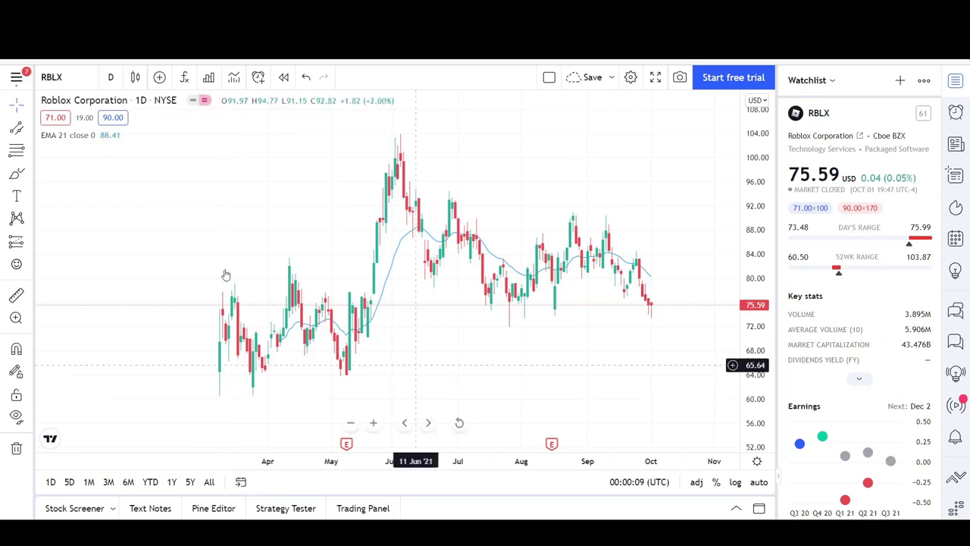
# Check the Roblox (RBLX) chart on the 1-week interval and return it to the 1-day interval.
pyautogui.click(111, 77)
pyautogui.click(152, 470)
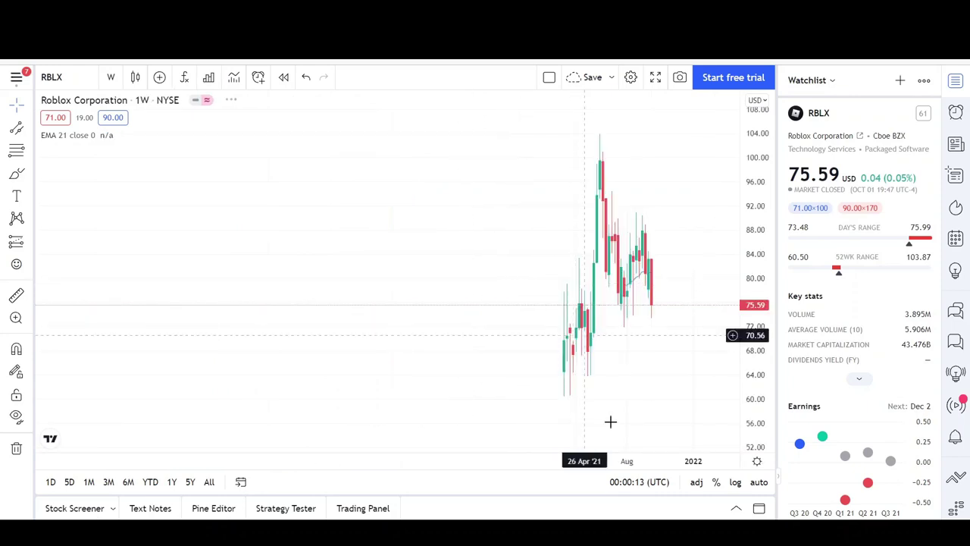
pyautogui.moveTo(648, 464); pyautogui.dragTo(473, 466)
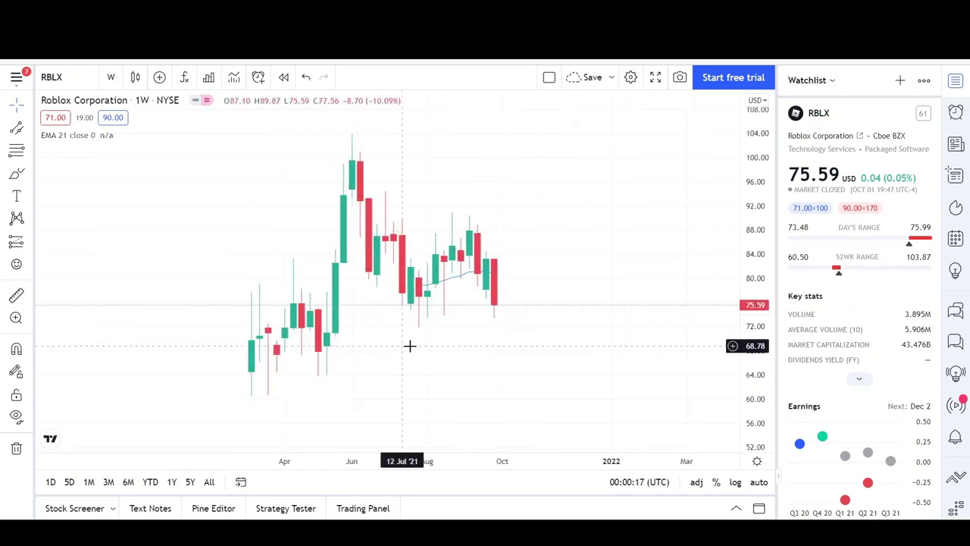
pyautogui.click(110, 78)
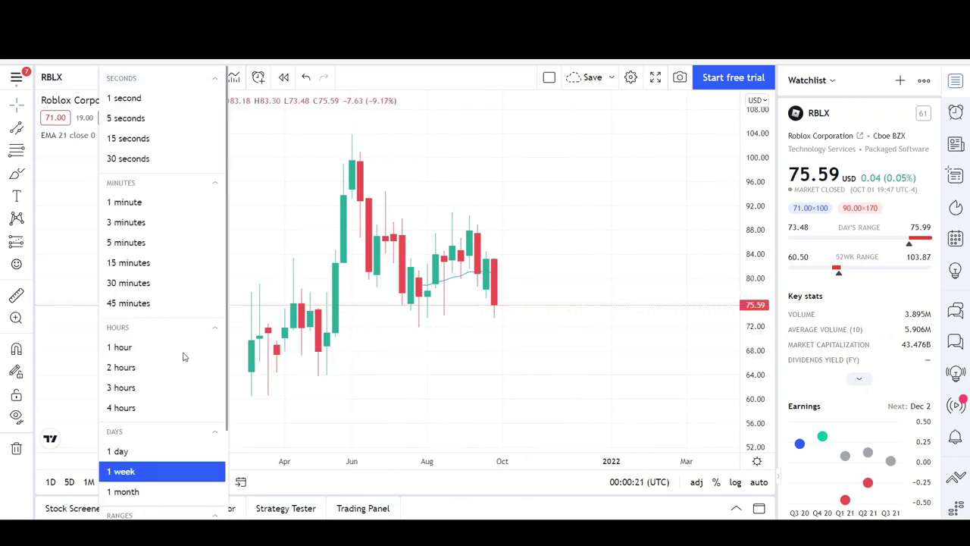
pyautogui.click(156, 447)
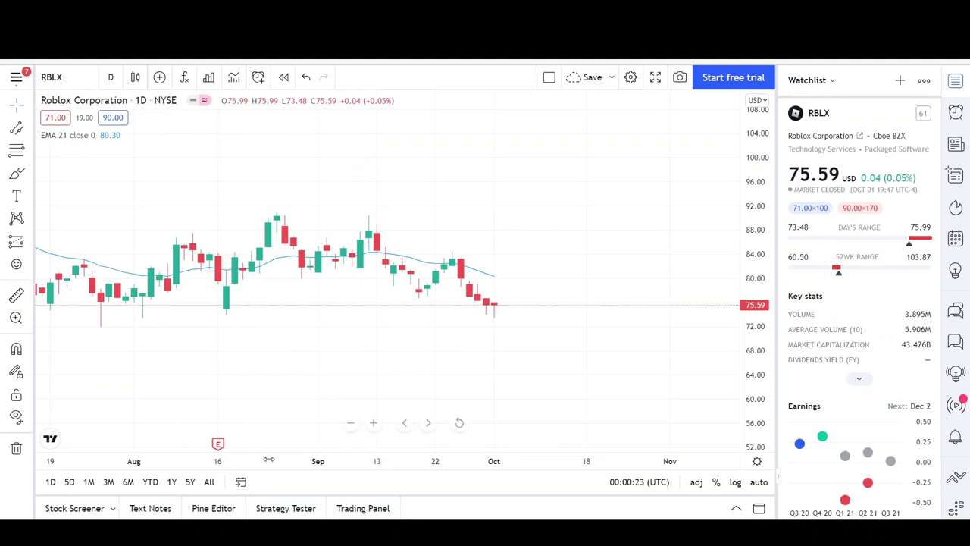
# Draw a horizontal parallel channel over all Roblox price history up to 9 Nov '21, with its edges at about 64 and 100.5.
pyautogui.moveTo(269, 459); pyautogui.dragTo(586, 457)
pyautogui.moveTo(548, 355); pyautogui.dragTo(534, 354)
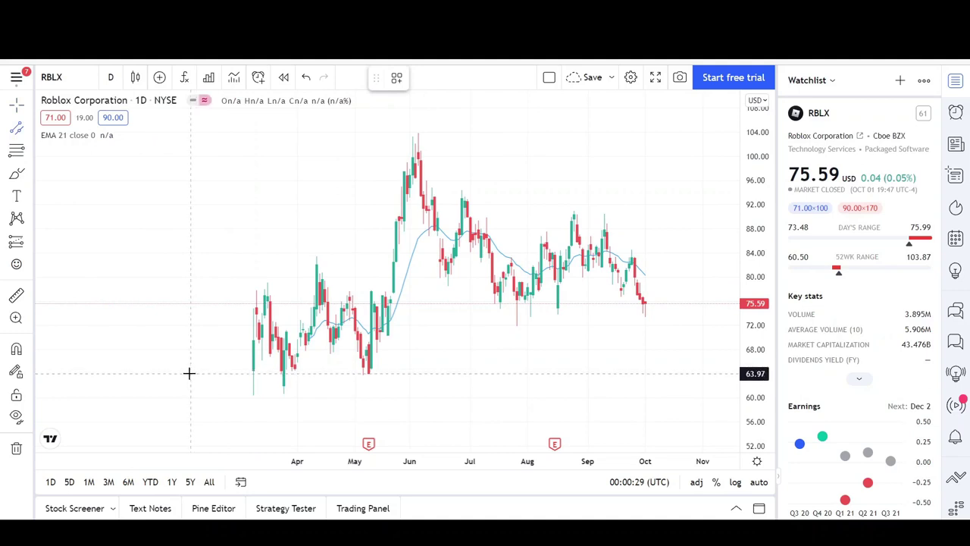
pyautogui.moveTo(189, 373); pyautogui.dragTo(720, 372)
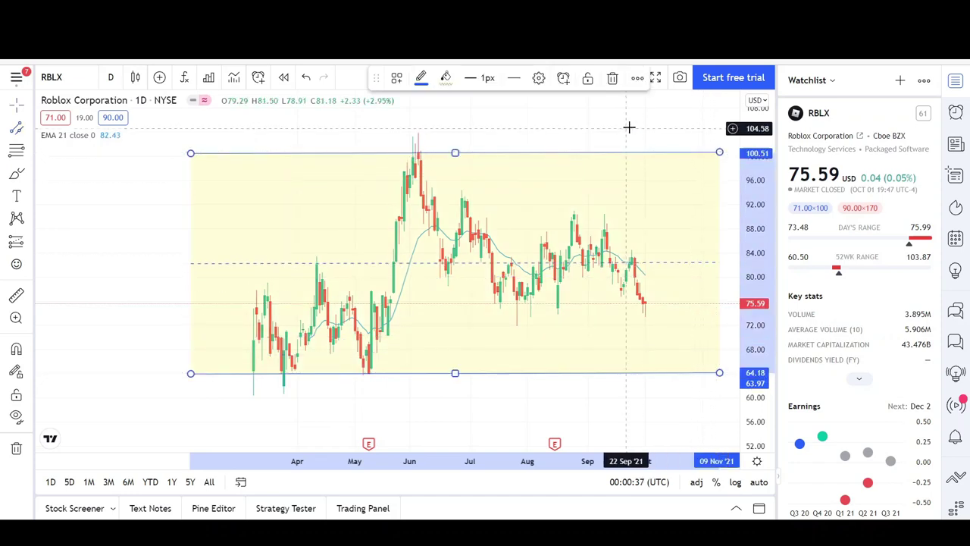
pyautogui.moveTo(610, 129); pyautogui.dragTo(543, 130)
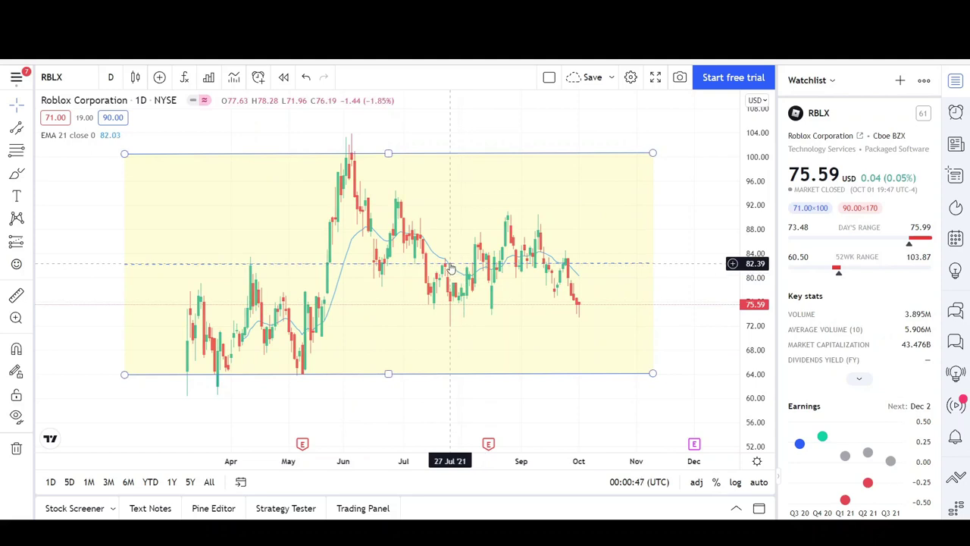
pyautogui.press('Escape')
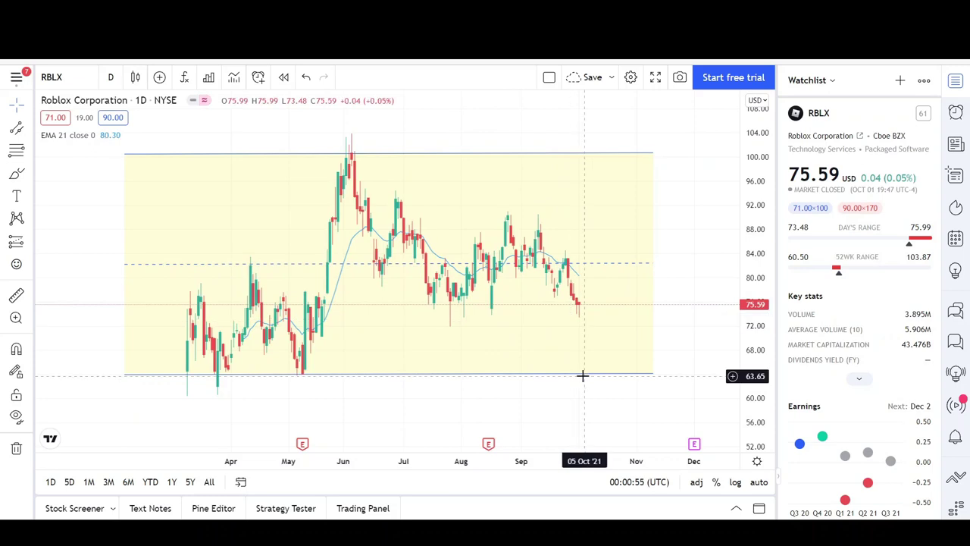
# Adjust the horizontal channel's upper edge to about 100.6.
pyautogui.click(591, 156)
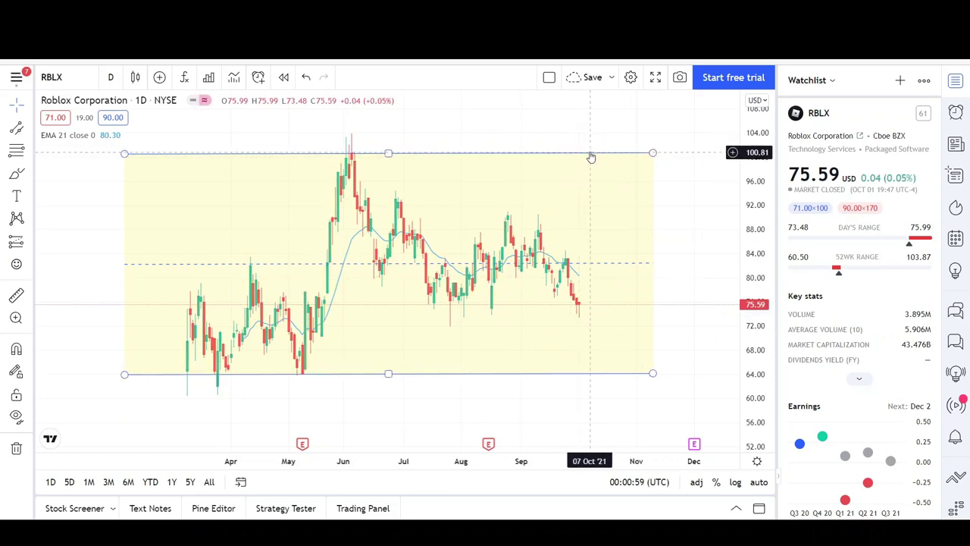
pyautogui.click(452, 143)
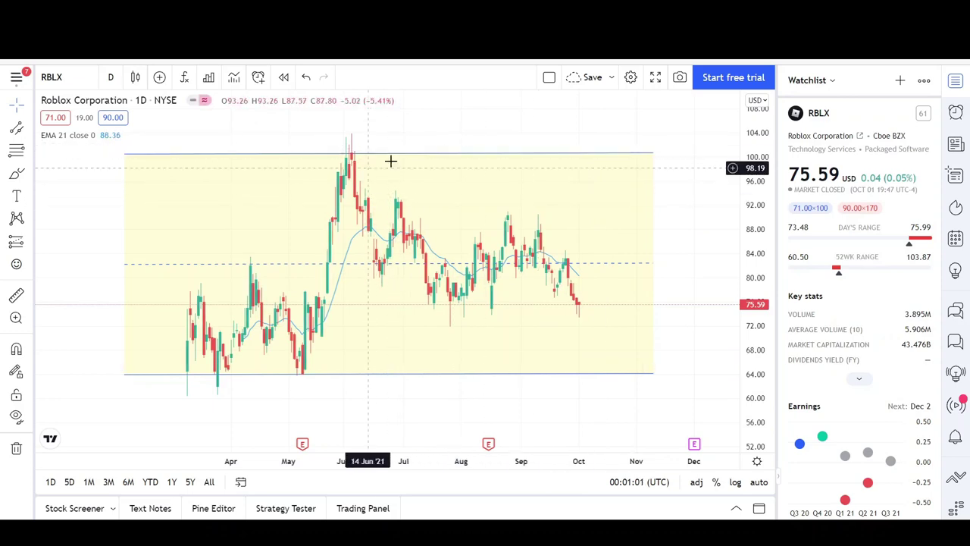
pyautogui.click(345, 155)
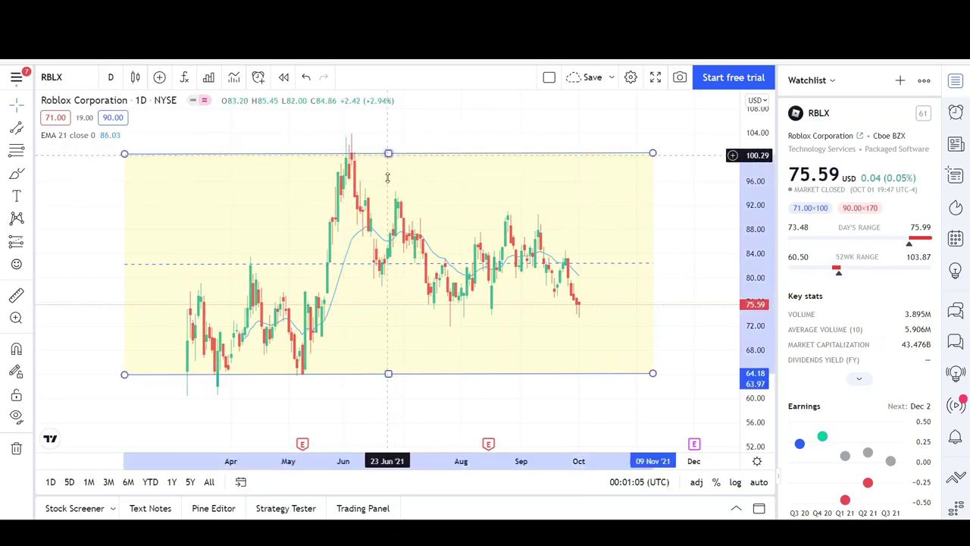
pyautogui.moveTo(388, 154); pyautogui.dragTo(366, 153)
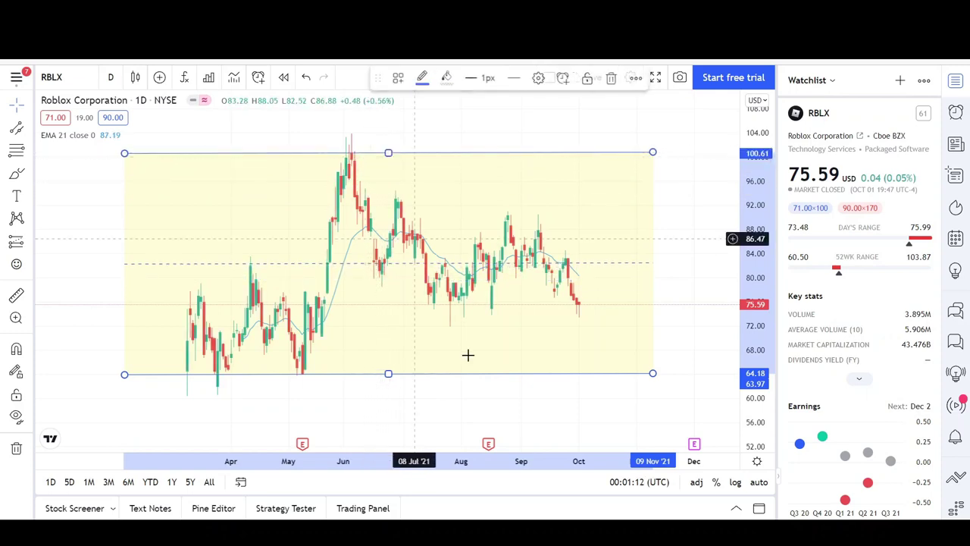
pyautogui.click(500, 392)
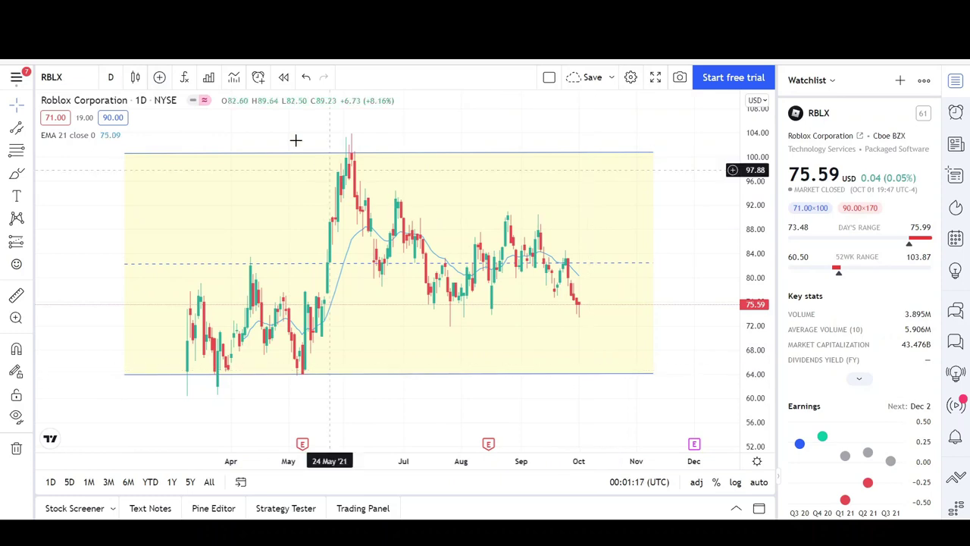
# Draw an orange-filled descending parallel channel from 2 Jun '21 to 25 Aug '21, its upper edge falling from about 103.4 to 71.3.
pyautogui.click(18, 127)
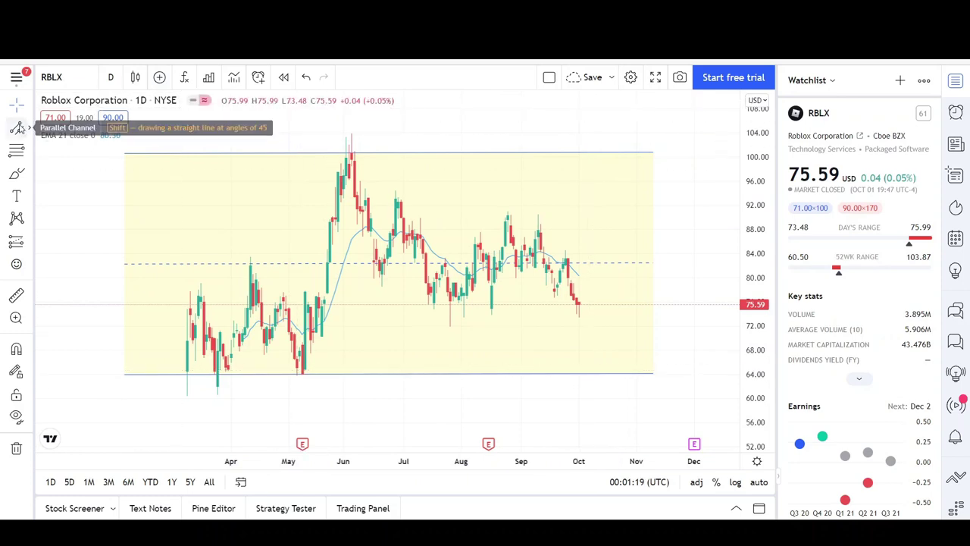
pyautogui.click(346, 135)
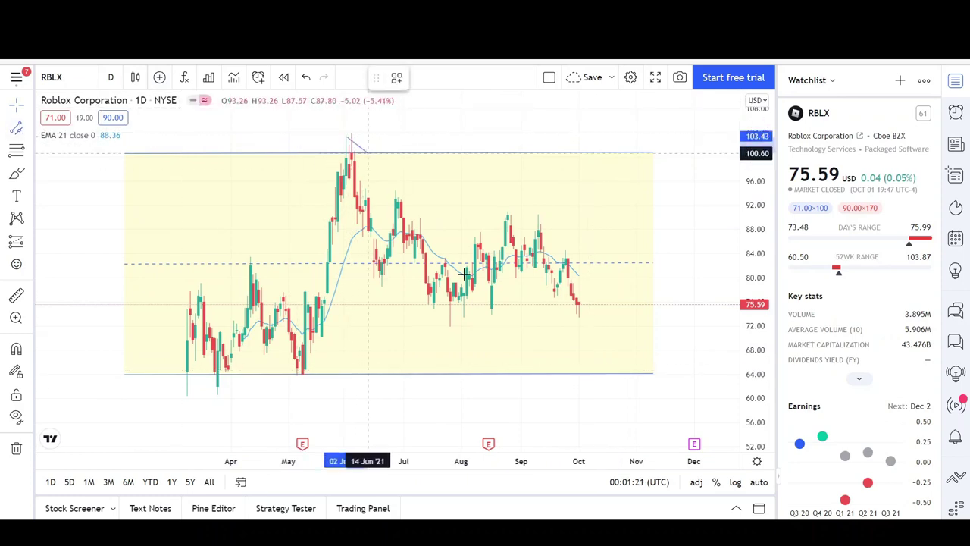
pyautogui.click(410, 307)
pyautogui.click(445, 78)
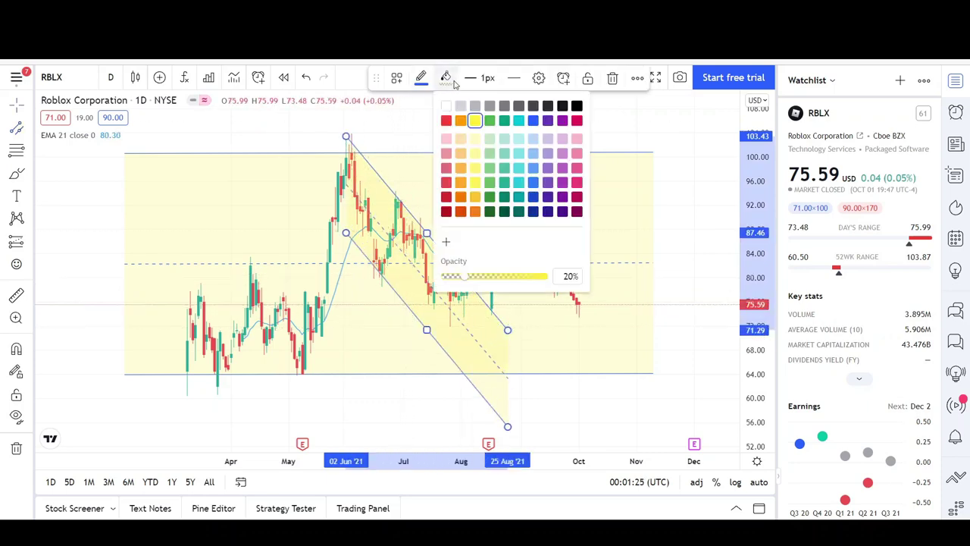
pyautogui.click(460, 120)
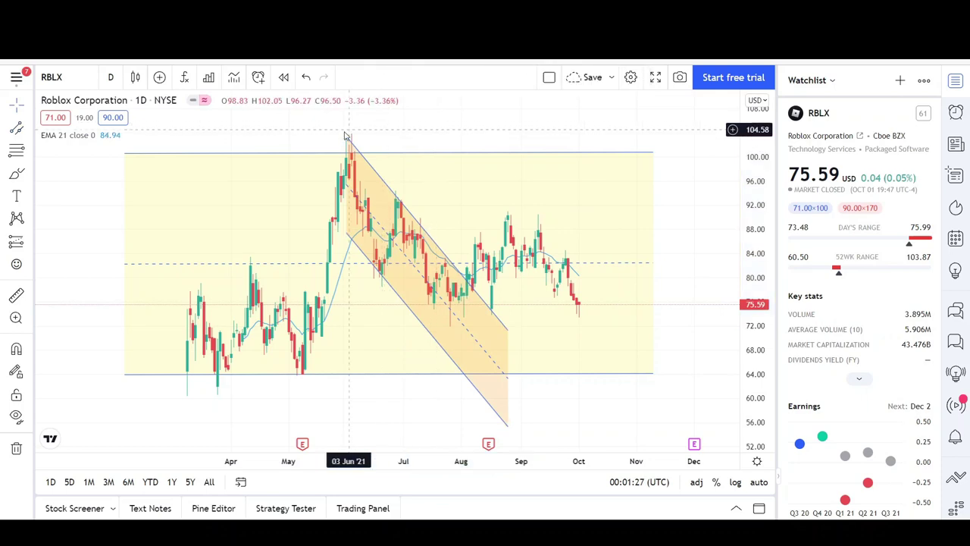
# With the Brush, circle the August–September consolidation, mark support near 72, and trace a falling curve from the mid-September high towards late October.
pyautogui.click(16, 174)
pyautogui.moveTo(471, 262); pyautogui.dragTo(520, 236)
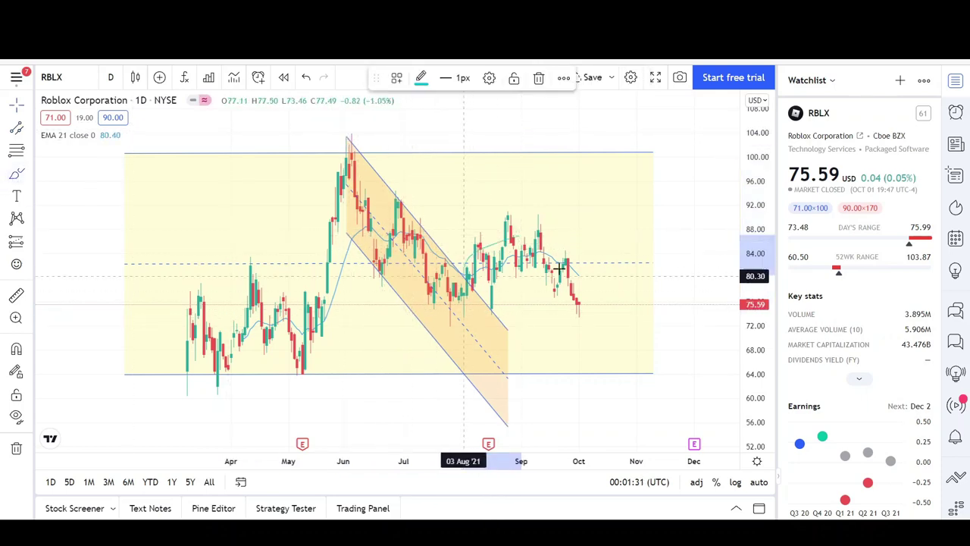
pyautogui.moveTo(448, 326); pyautogui.dragTo(610, 326)
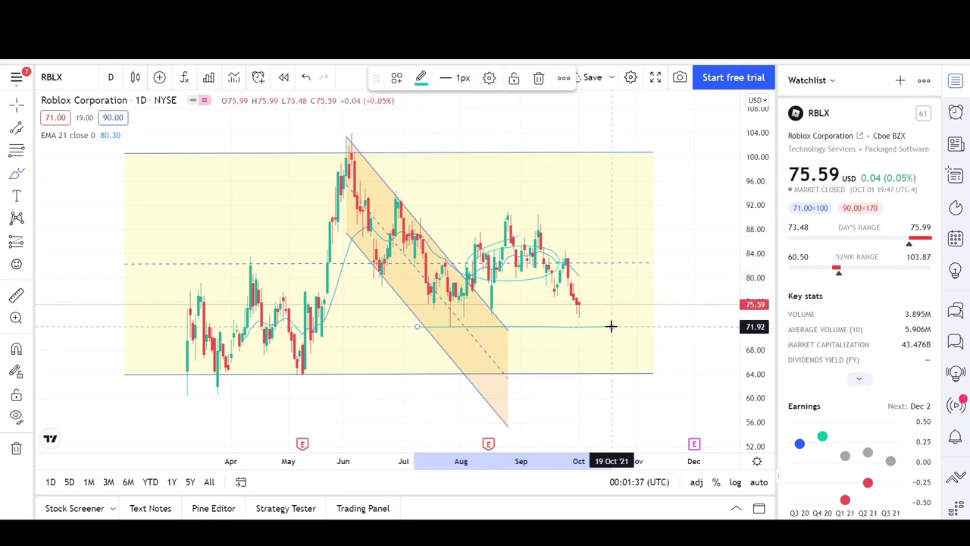
pyautogui.click(611, 326)
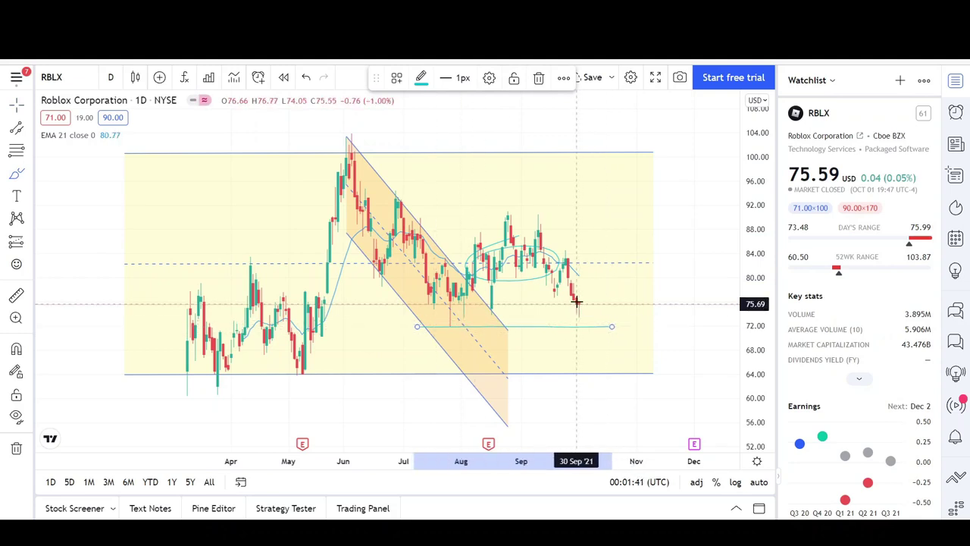
pyautogui.click(542, 217)
pyautogui.click(629, 317)
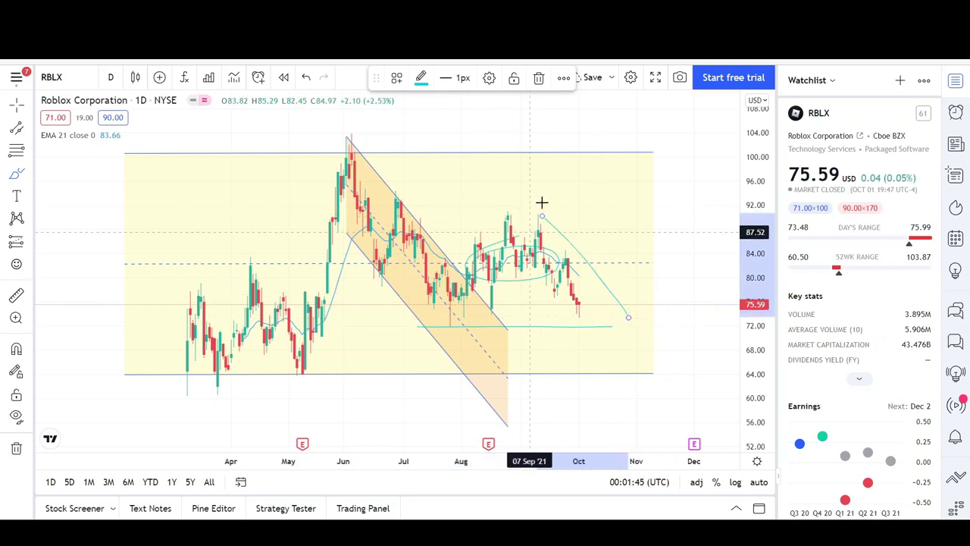
# Draw a downward arrow spanning about 90.6 to 76.7 along the September drop, and move it to start at the late-September high near 84.
pyautogui.click(28, 130)
pyautogui.click(87, 156)
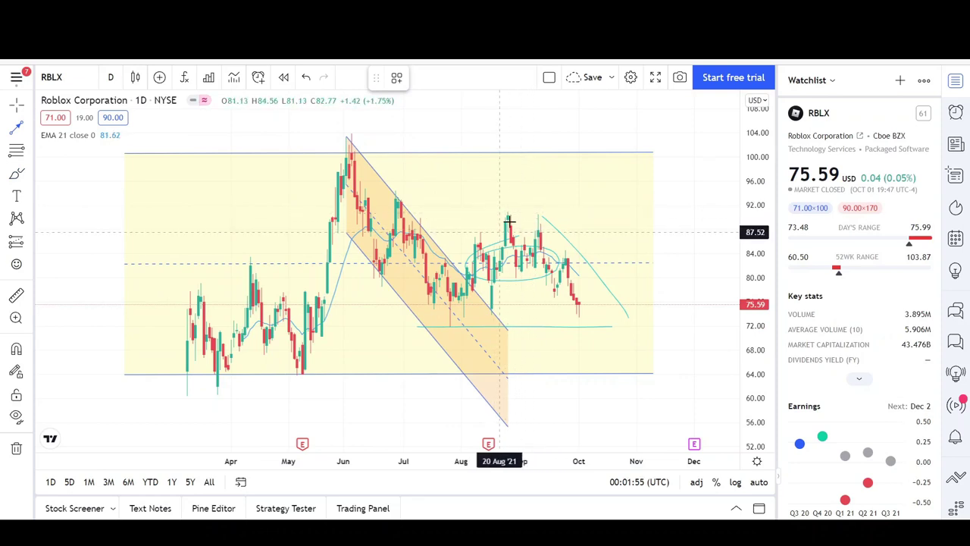
pyautogui.moveTo(533, 215); pyautogui.dragTo(551, 297)
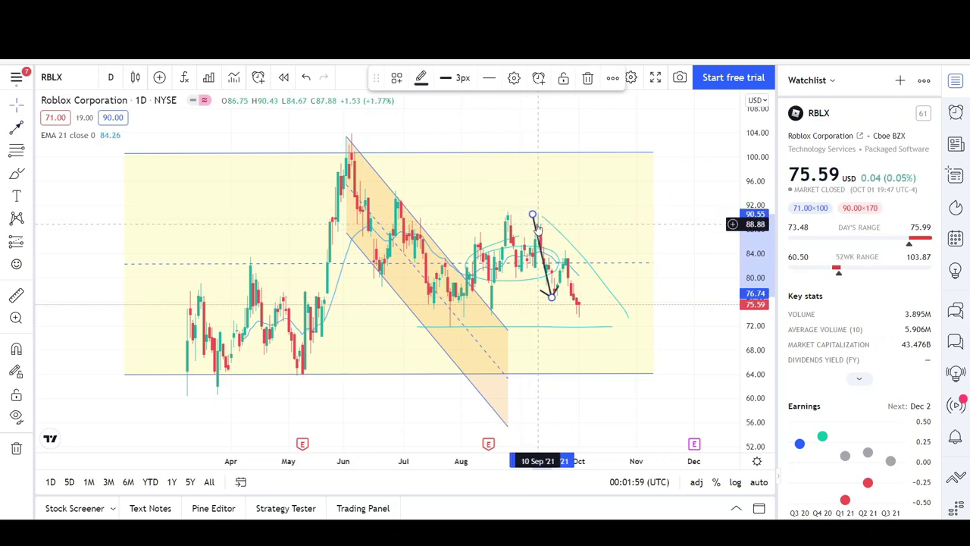
pyautogui.moveTo(537, 227)
pyautogui.mouseDown()
pyautogui.moveTo(557, 266)
pyautogui.moveTo(571, 263)
pyautogui.mouseUp()
pyautogui.click(639, 291)
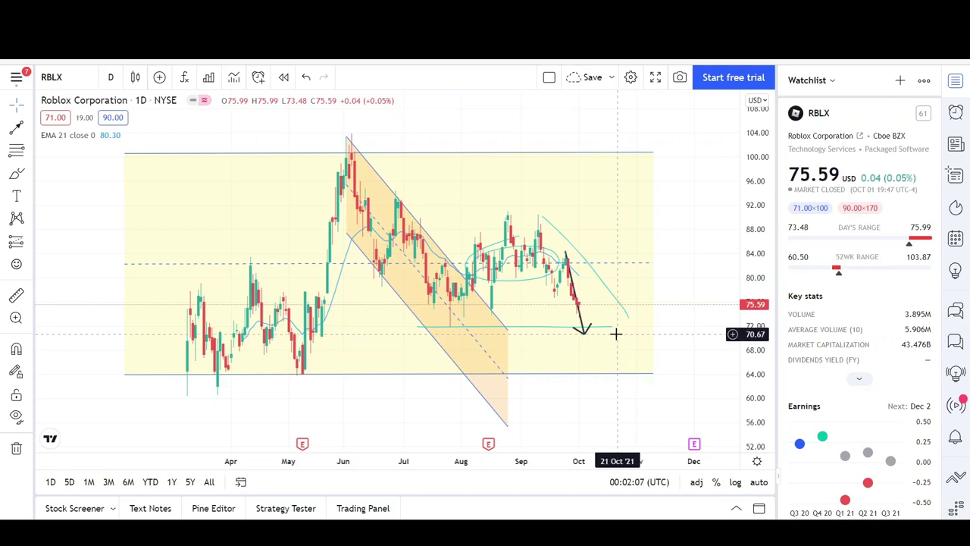
# Draw a downward arrow spanning about 103.7 to 78.5 along the June drop, and move it to start at the late-June high near 94.
pyautogui.click(16, 128)
pyautogui.click(341, 135)
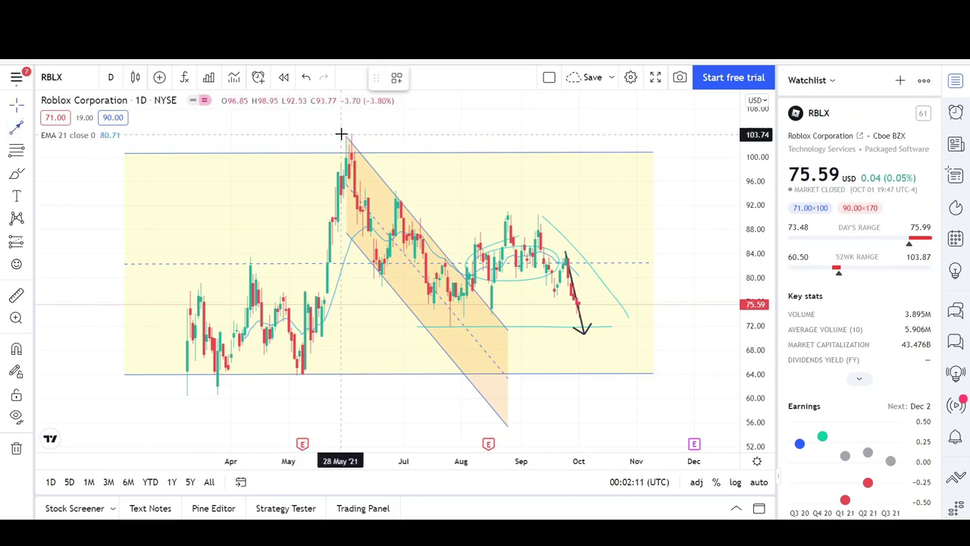
pyautogui.click(378, 286)
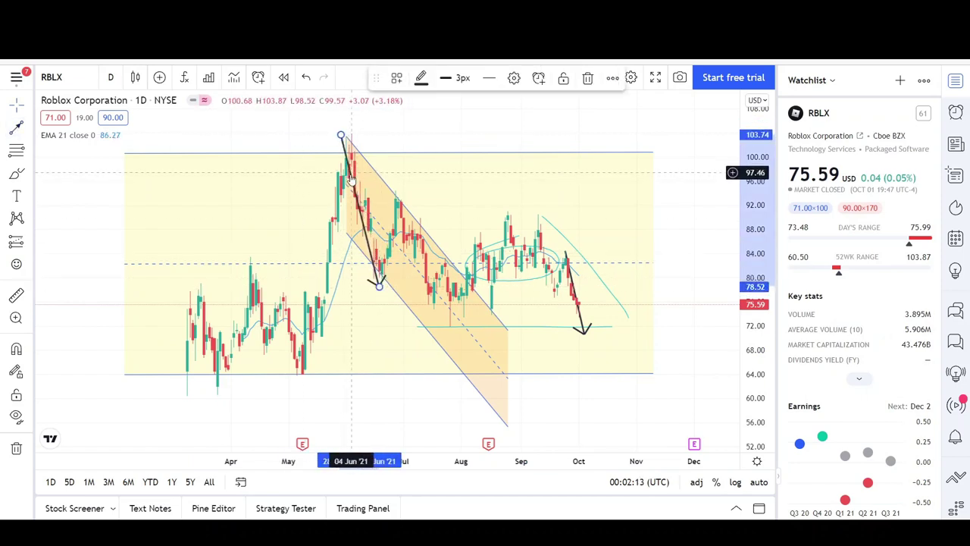
pyautogui.moveTo(349, 176); pyautogui.dragTo(403, 235)
pyautogui.click(554, 350)
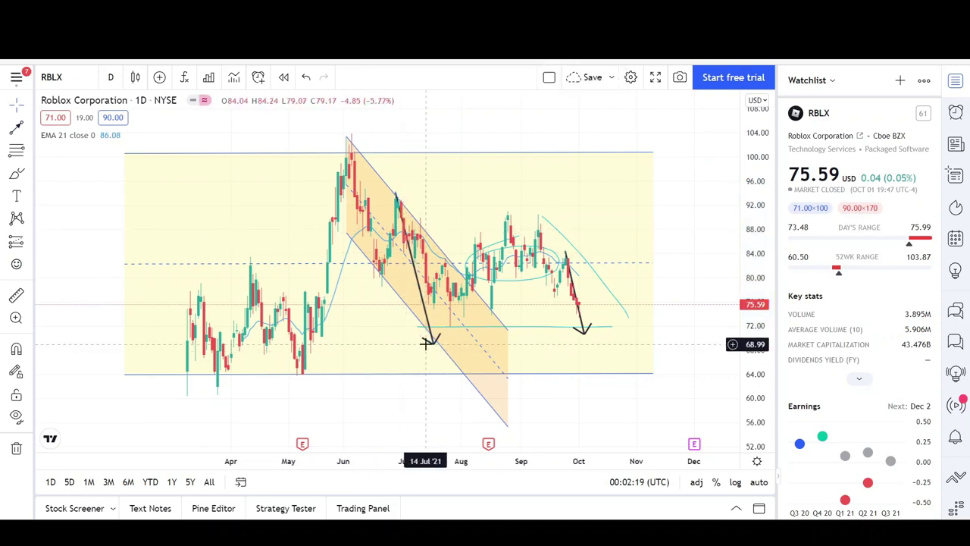
# Draw an upward arrow from the late-July low at about 72 to about 88, and move it to start at the mid-August low near 74.
pyautogui.click(18, 127)
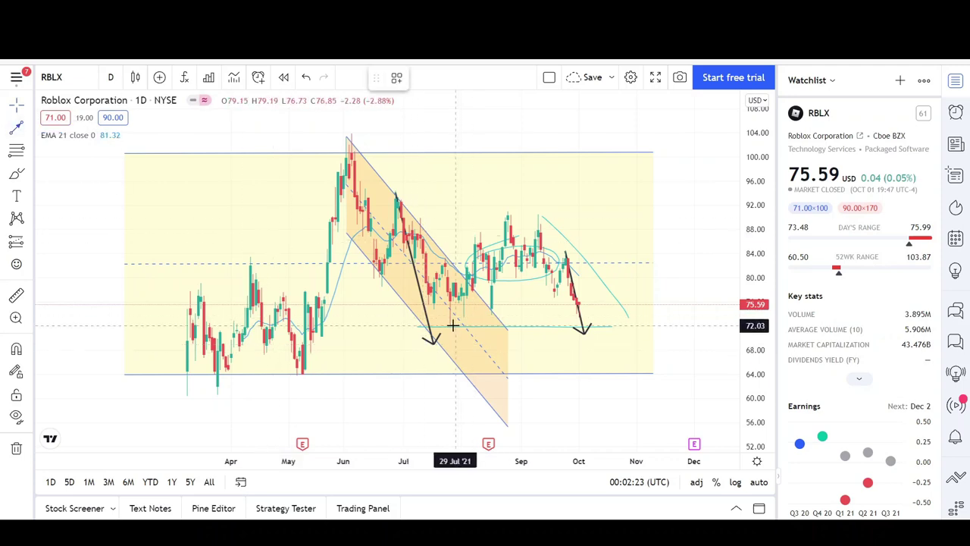
pyautogui.moveTo(453, 325); pyautogui.dragTo(477, 230)
pyautogui.moveTo(464, 273); pyautogui.dragTo(489, 284)
pyautogui.click(451, 297)
pyautogui.click(512, 305)
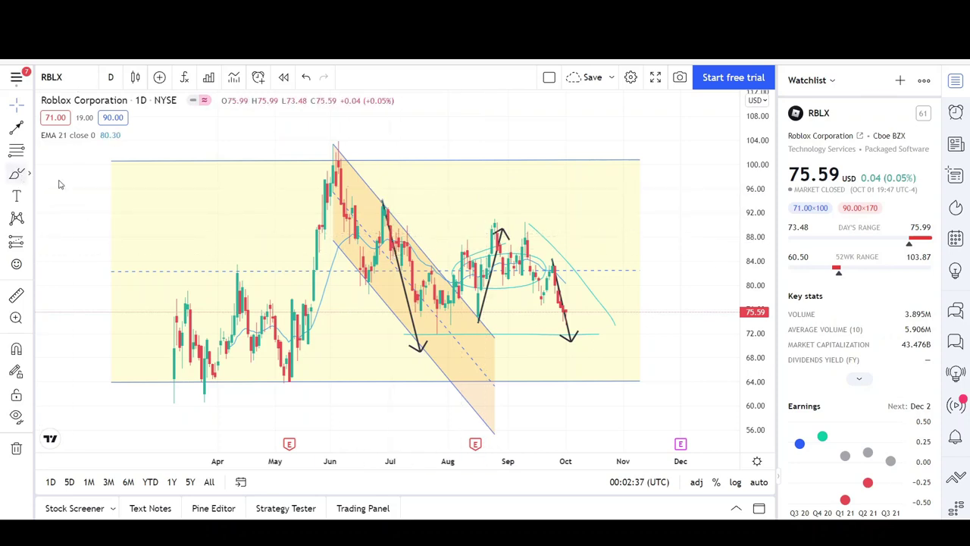
# With the Brush, outline the August–September double top, mark resistance near 91, and trace the late-September decline down to about 70.
pyautogui.moveTo(490, 249); pyautogui.dragTo(491, 249)
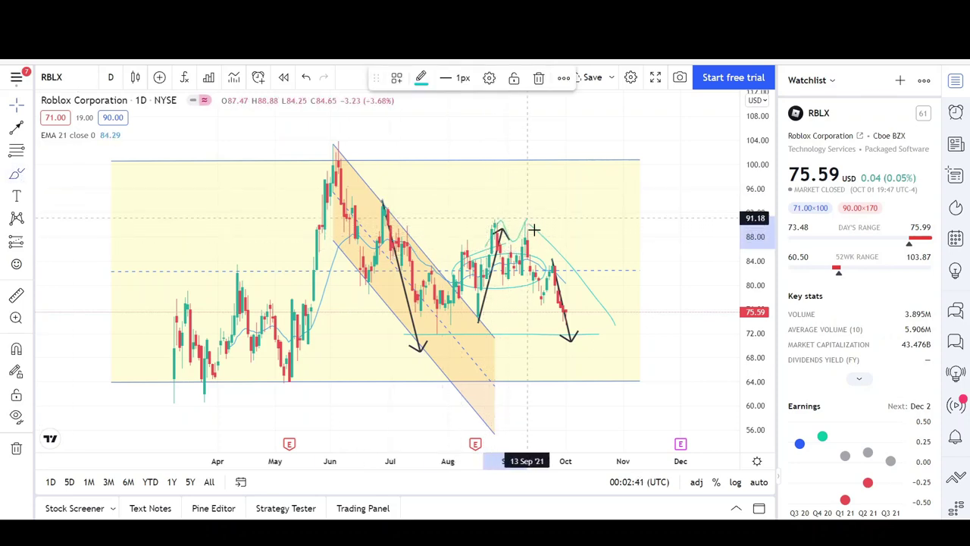
pyautogui.moveTo(457, 224); pyautogui.dragTo(539, 218)
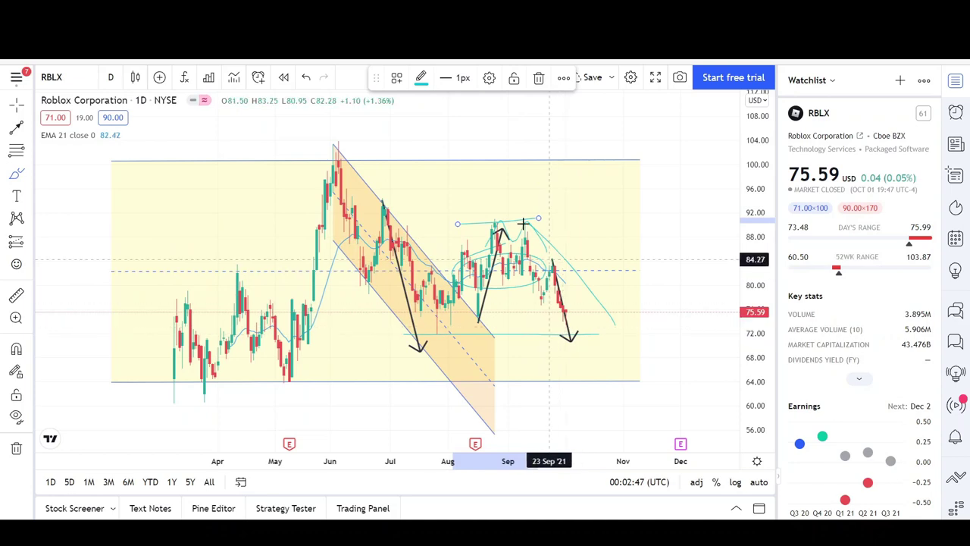
pyautogui.moveTo(523, 224)
pyautogui.mouseDown()
pyautogui.moveTo(540, 303)
pyautogui.moveTo(555, 265)
pyautogui.moveTo(574, 347)
pyautogui.mouseUp()
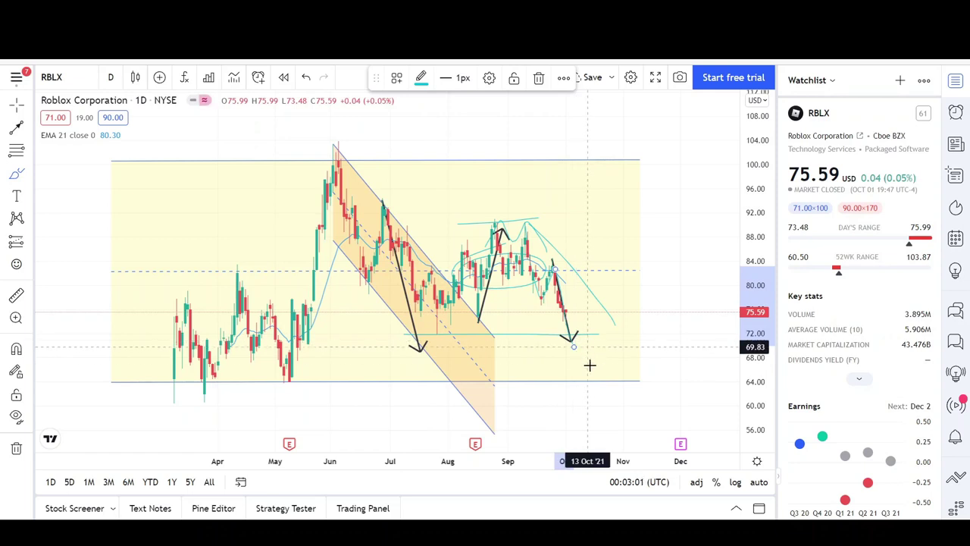
# Circle a possible touch of the horizontal channel's lower edge near 64 in mid-October, and sketch a rebound path from about 70 to 79.
pyautogui.moveTo(588, 364)
pyautogui.mouseDown()
pyautogui.moveTo(608, 386)
pyautogui.moveTo(588, 369)
pyautogui.mouseUp()
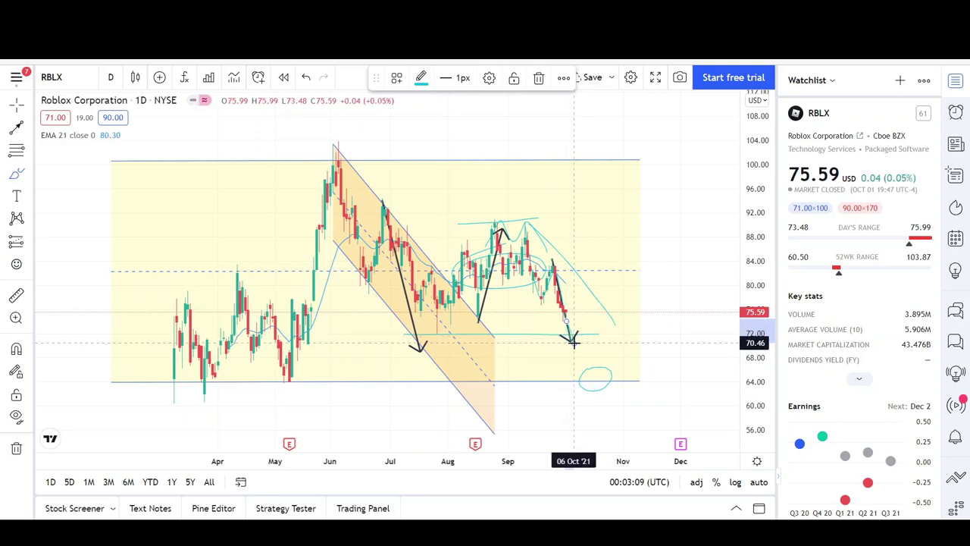
pyautogui.moveTo(574, 342); pyautogui.dragTo(620, 290)
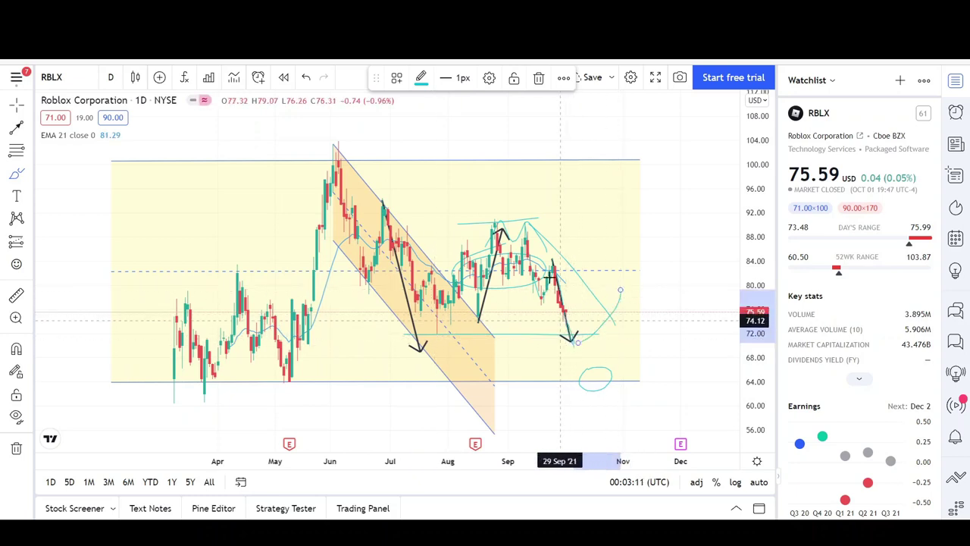